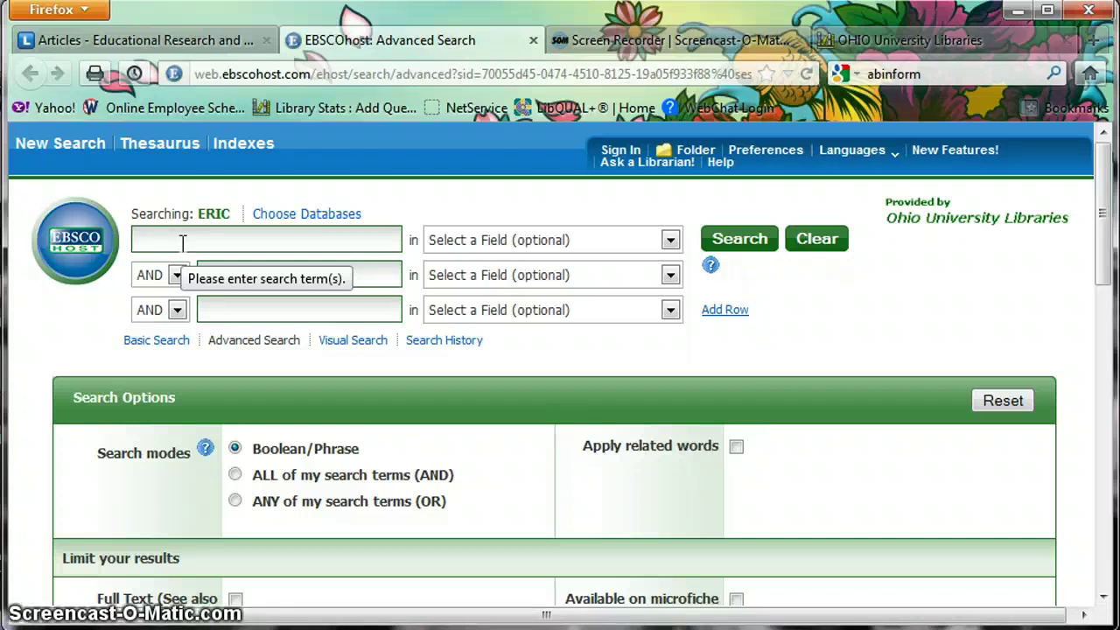
Step: Search ERIC for 'class siz*', returning 4538 results
text(cl)
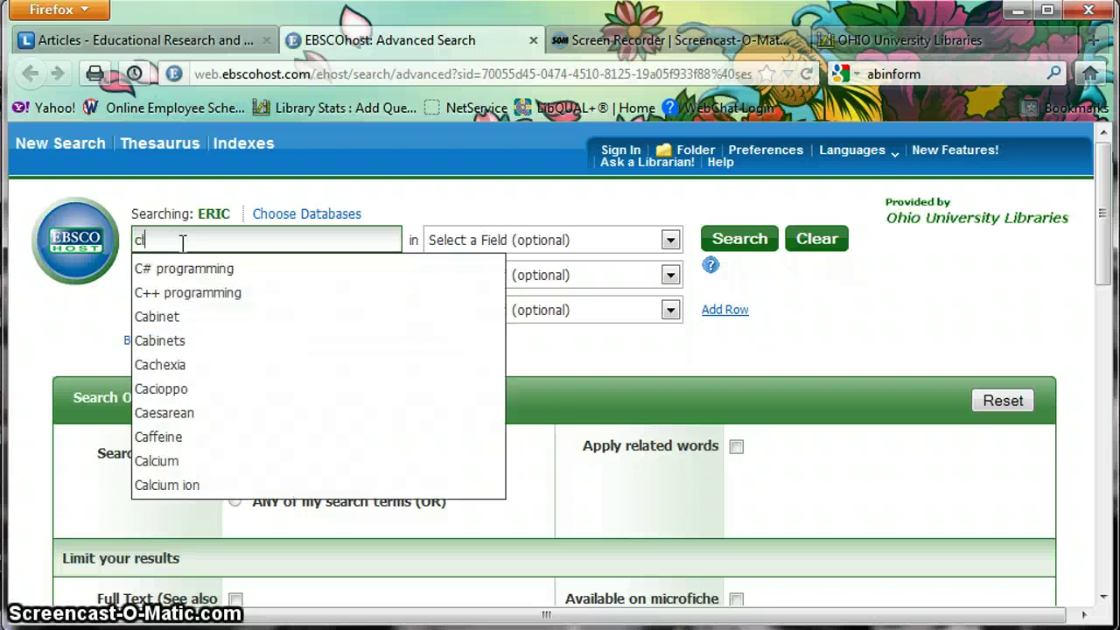
text(ass siz*)
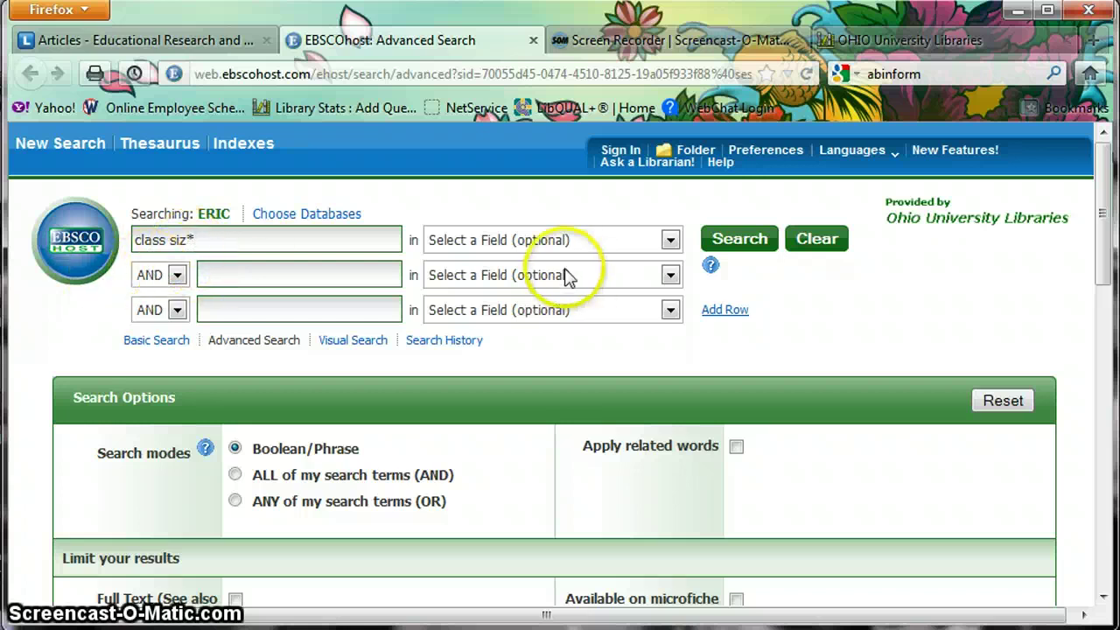
click(740, 240)
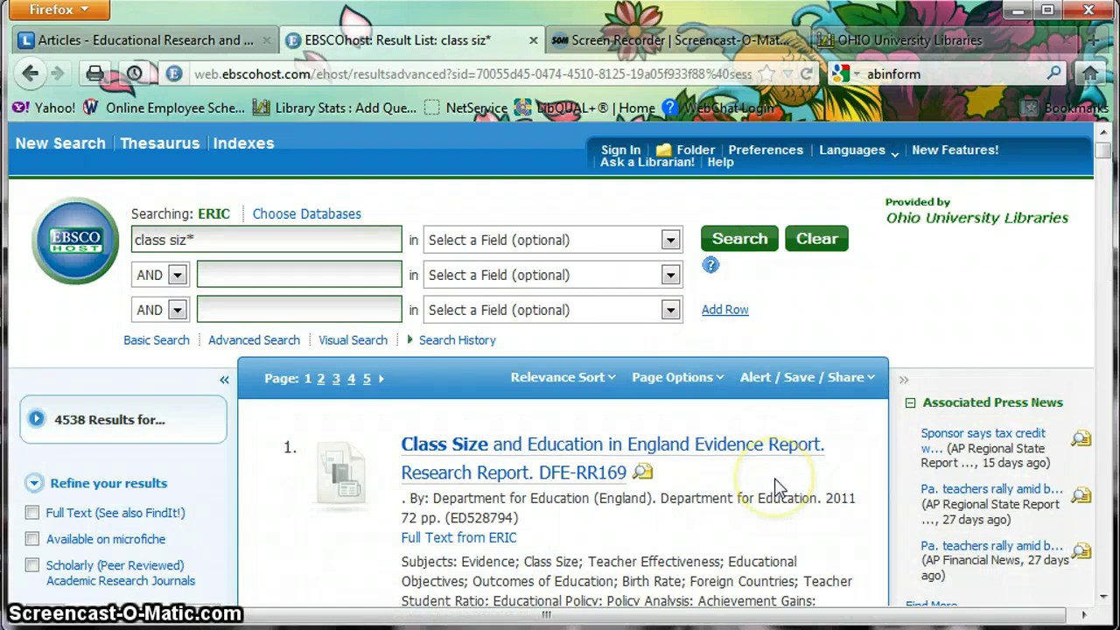
scroll(776, 488, down, 3)
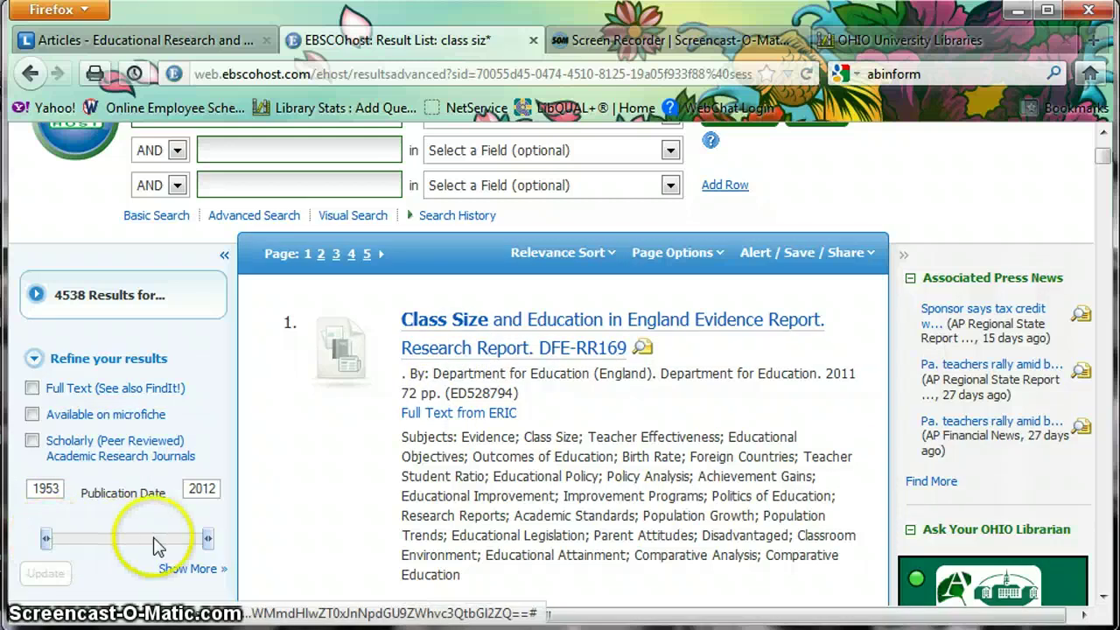
scroll(251, 525, down, 5)
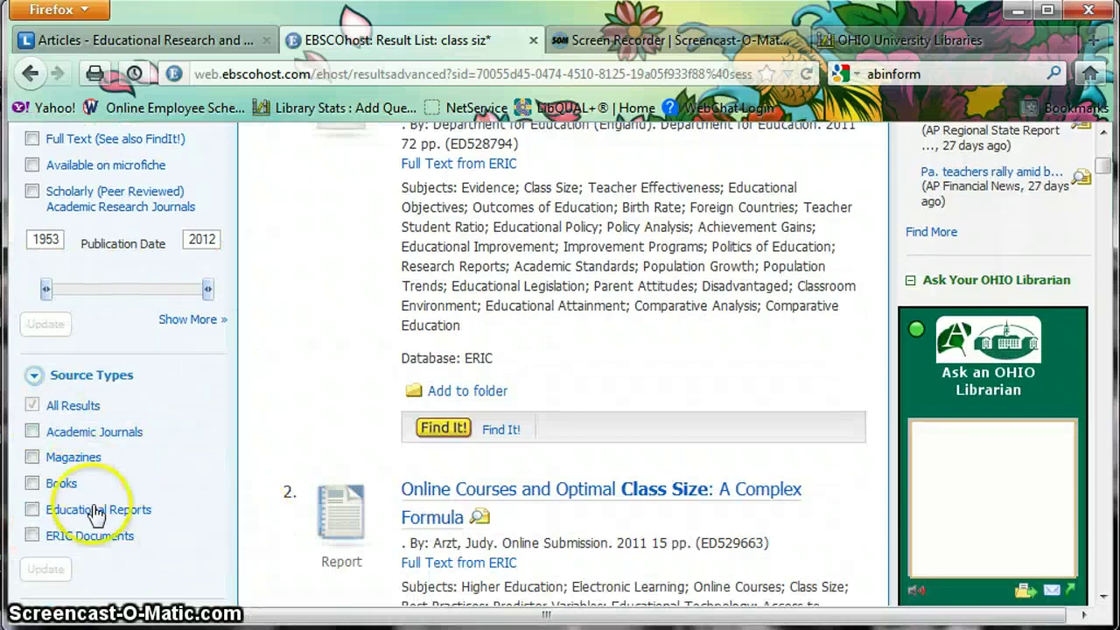
scroll(137, 481, down, 3)
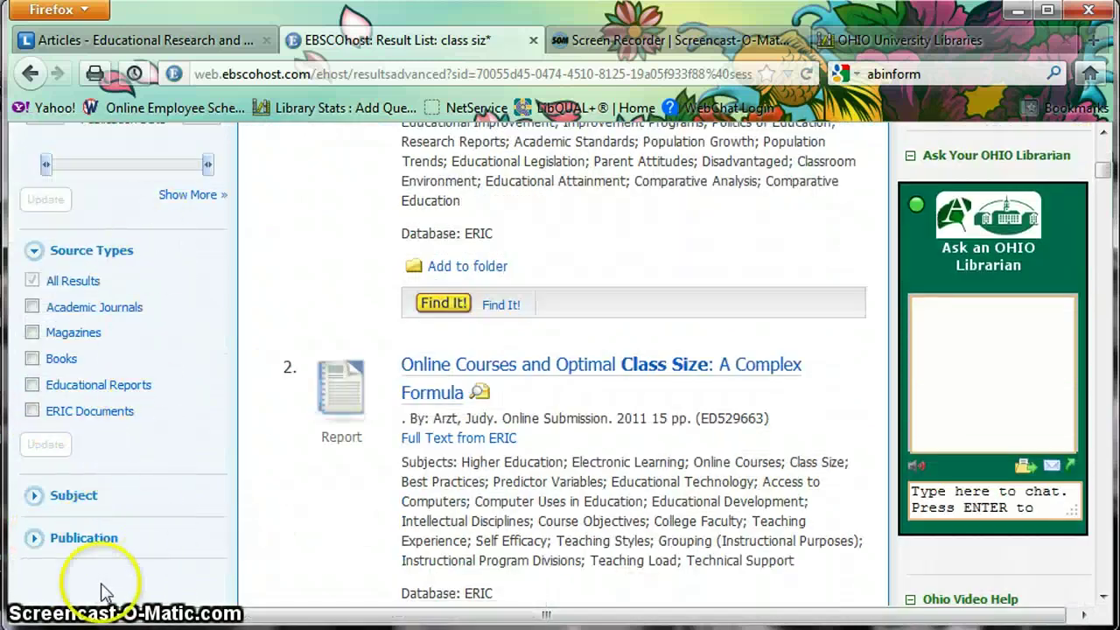
click(37, 497)
scroll(125, 542, down, 3)
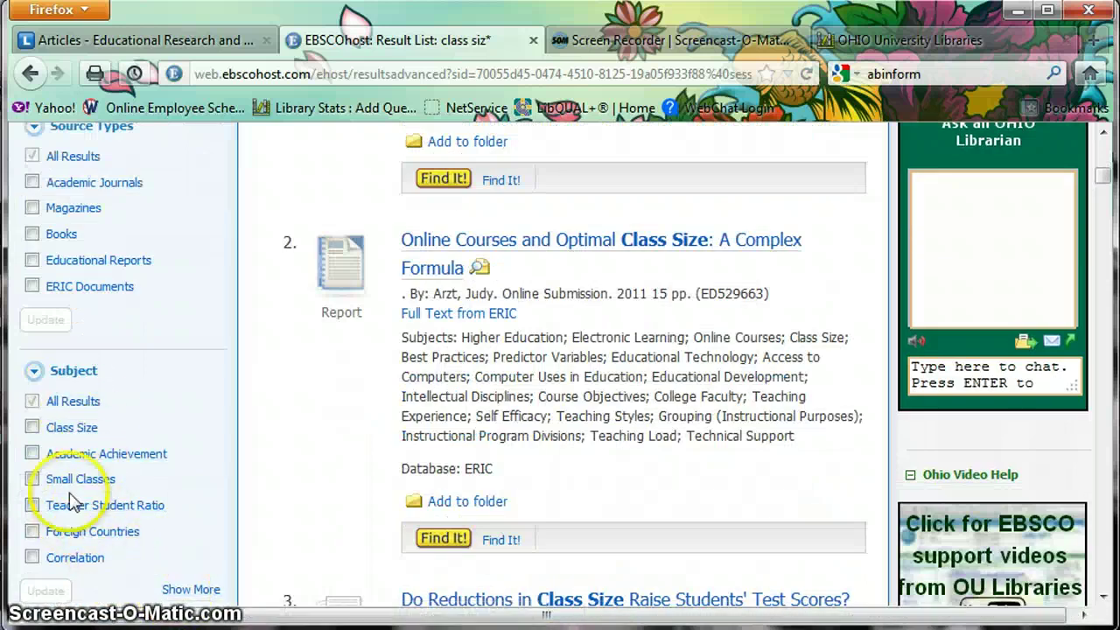
scroll(111, 433, up, 3)
scroll(111, 433, up, 10)
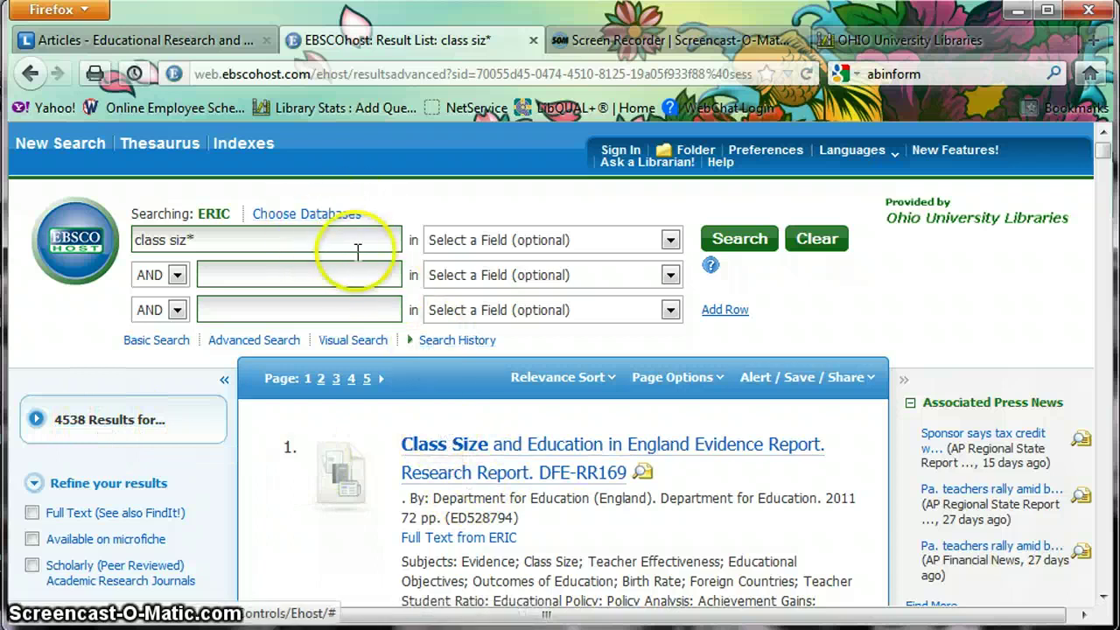
Step: Look up 'class size' in the ERIC thesaurus
click(175, 151)
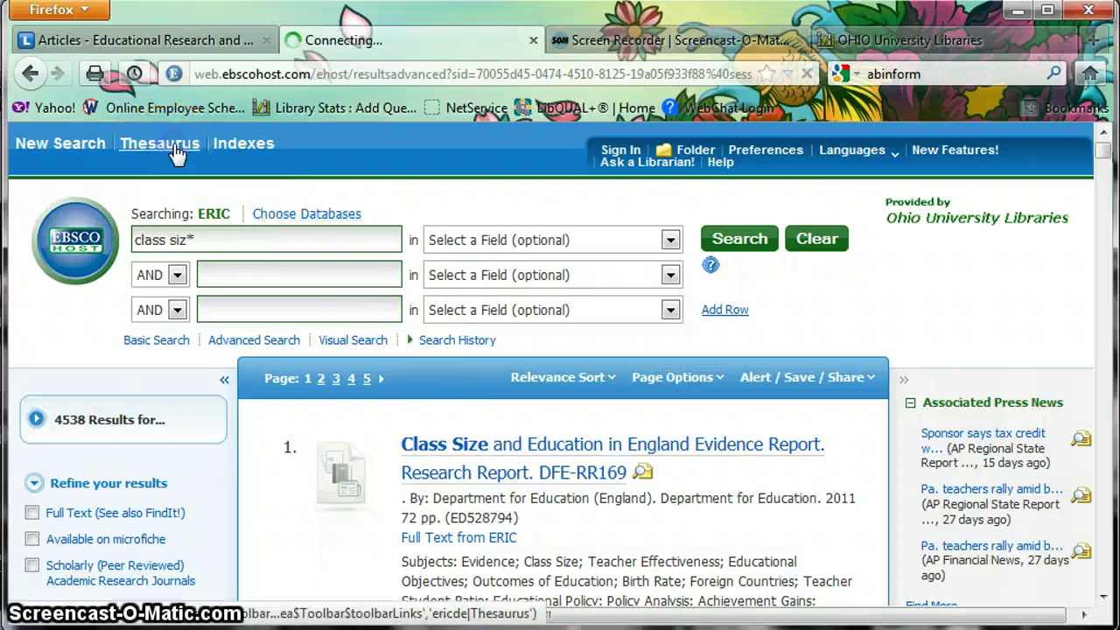
click(218, 399)
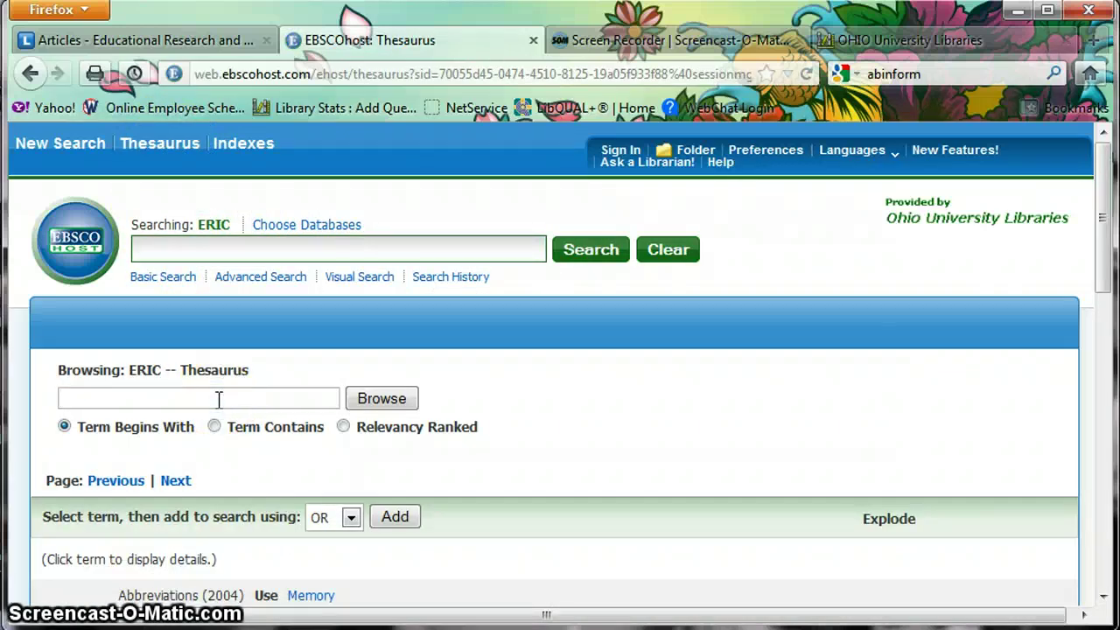
text(clas)
key(BackSpace)
key(BackSpace)
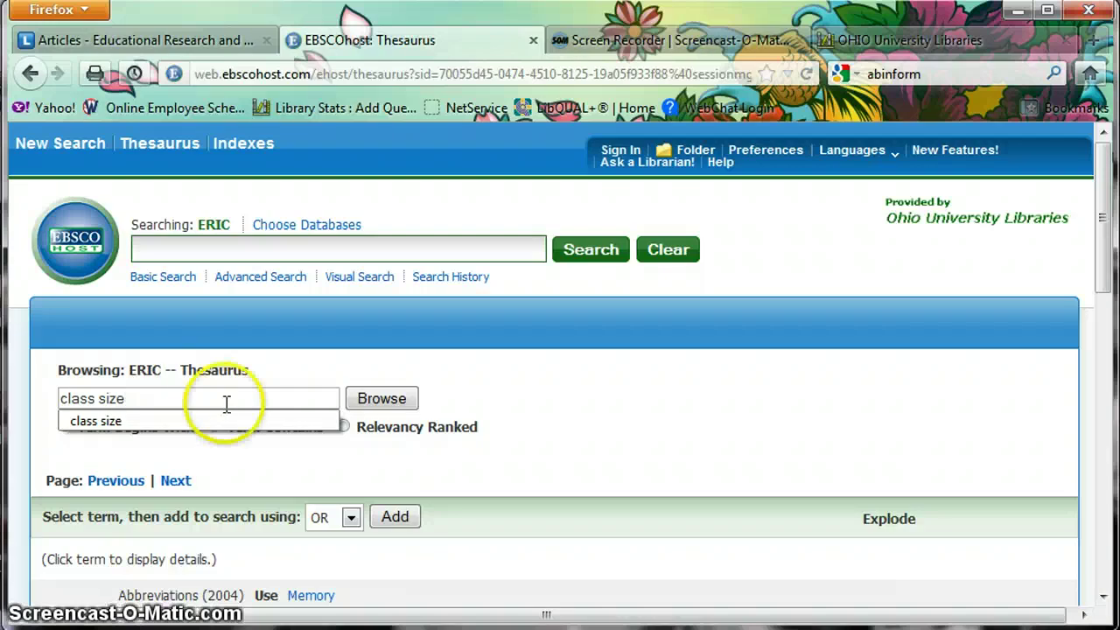
key(Down)
click(390, 408)
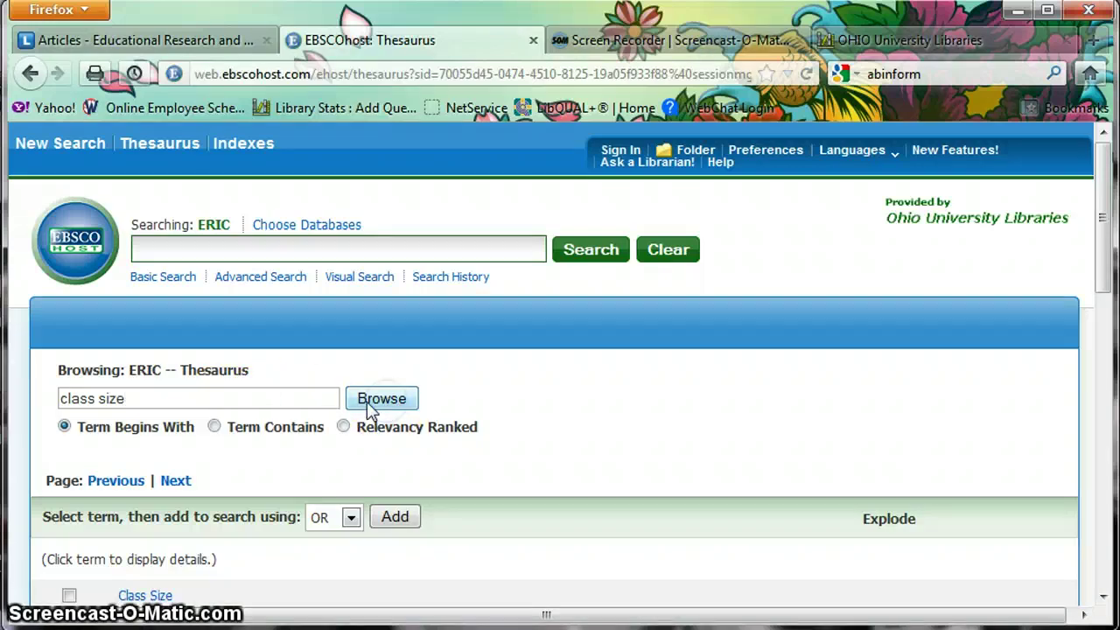
Step: Tick Class Size, Teacher Student Ratio and Crowding and add them to the search with OR
scroll(368, 414, down, 8)
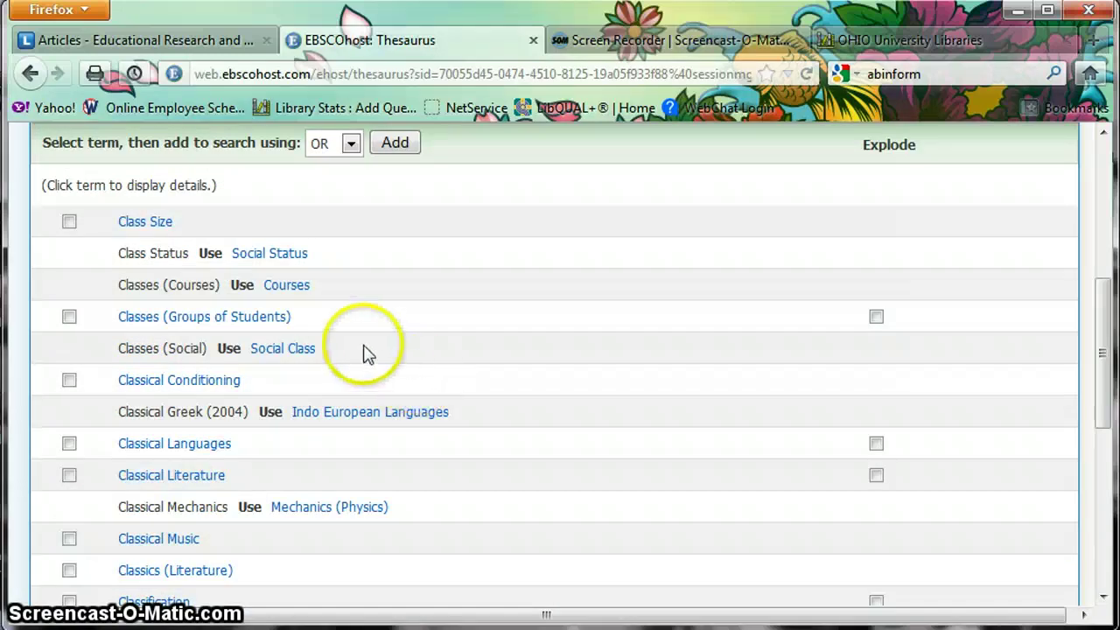
click(145, 224)
scroll(450, 408, down, 5)
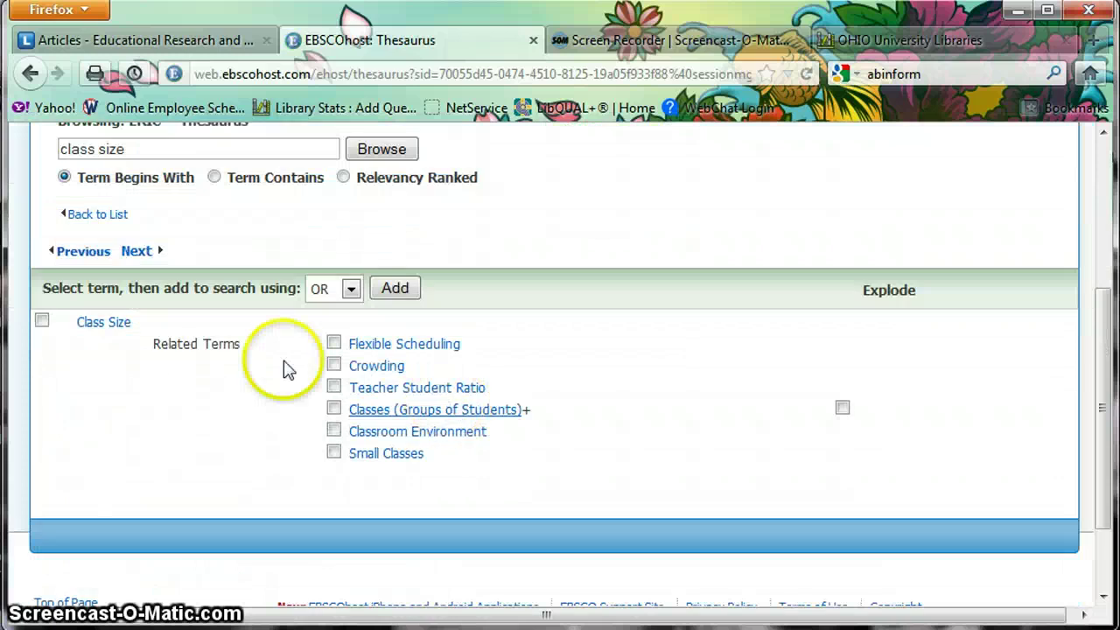
click(41, 321)
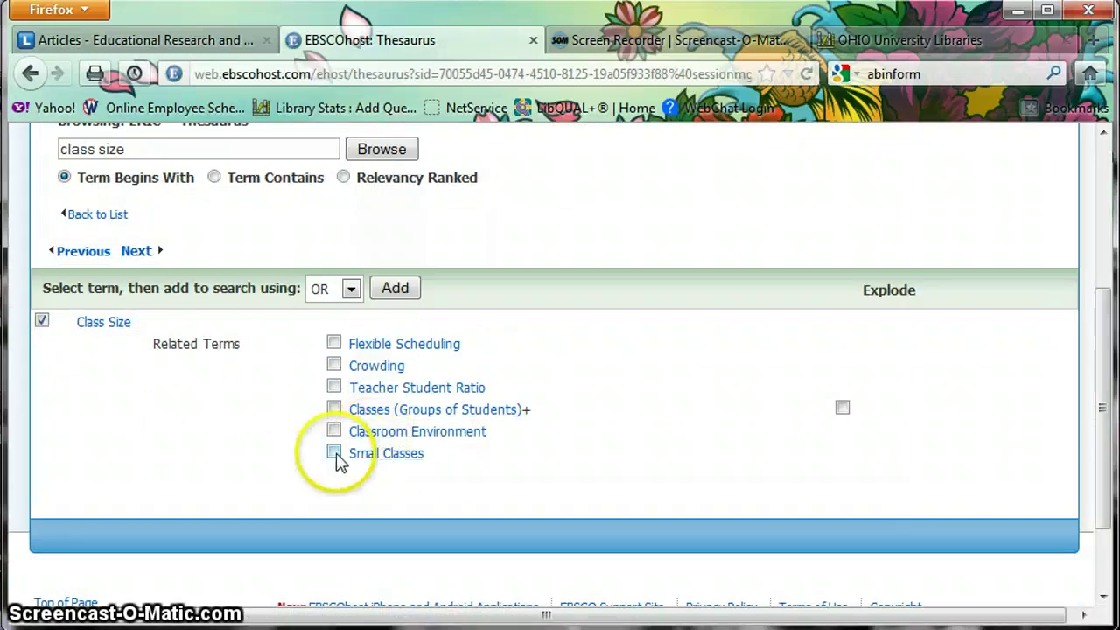
click(334, 388)
click(333, 366)
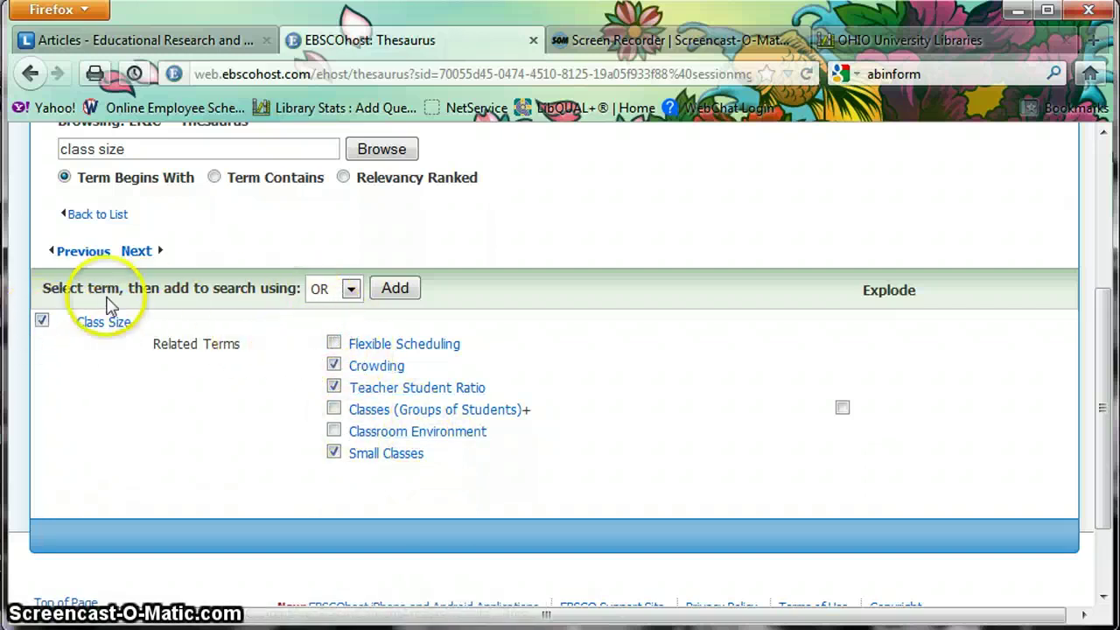
click(395, 293)
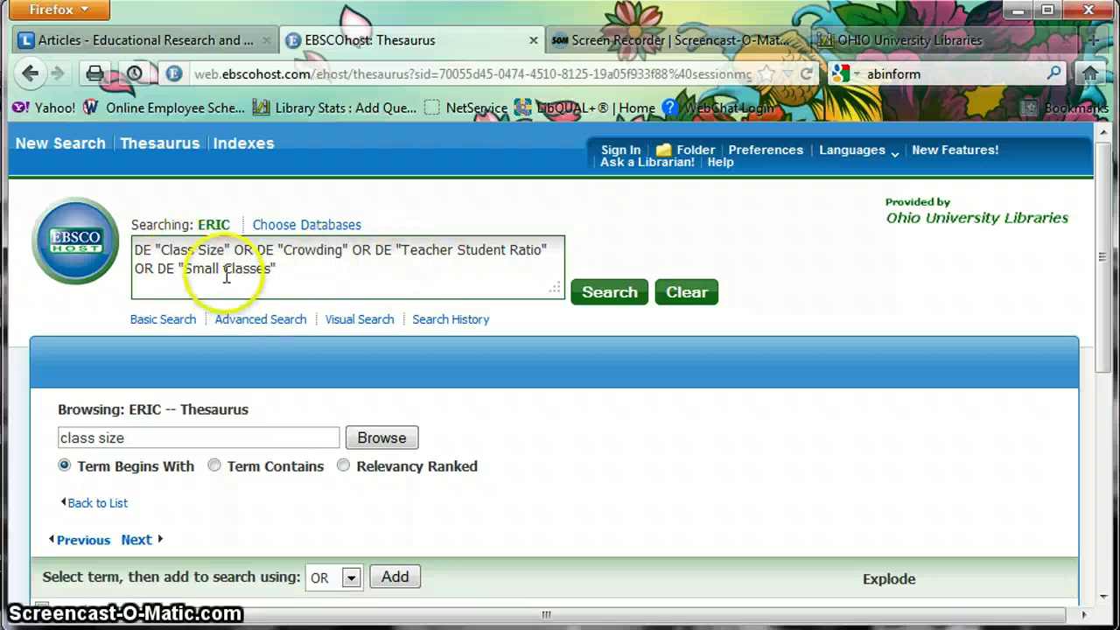
Step: Run the DE subject-term search (3216 results) and click into the Ask a Librarian chat box
click(604, 300)
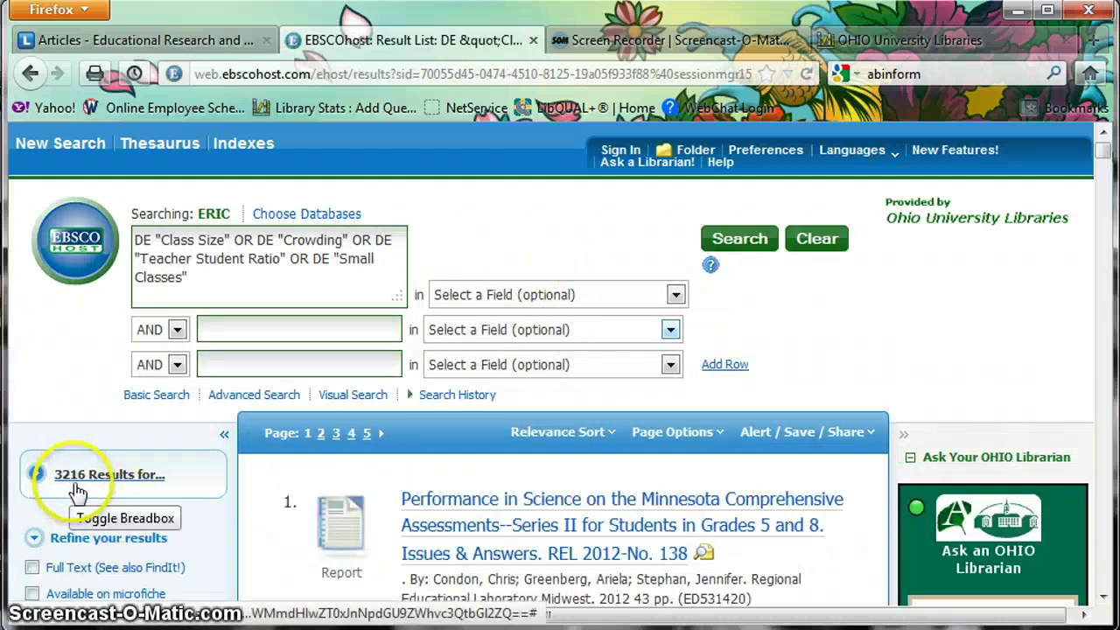
scroll(138, 492, down, 3)
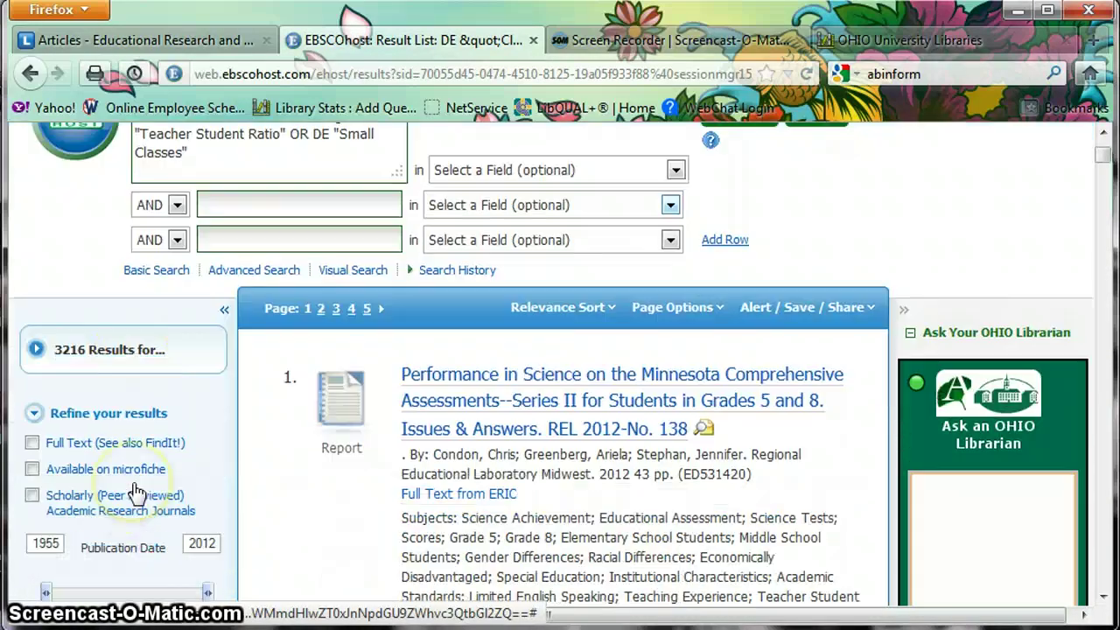
scroll(210, 353, up, 3)
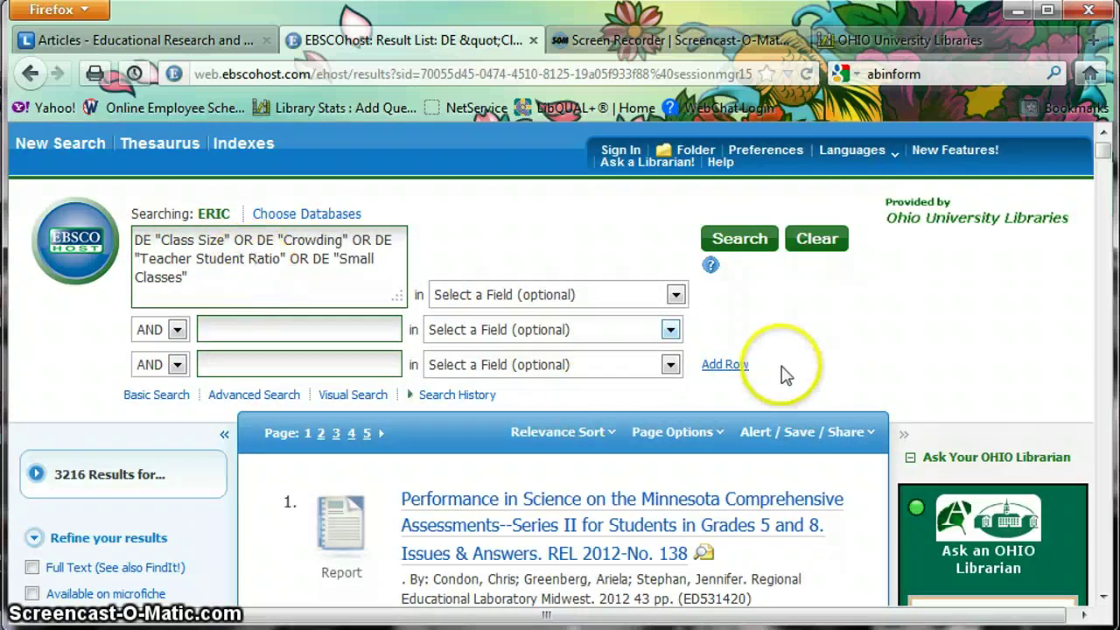
scroll(785, 375, down, 3)
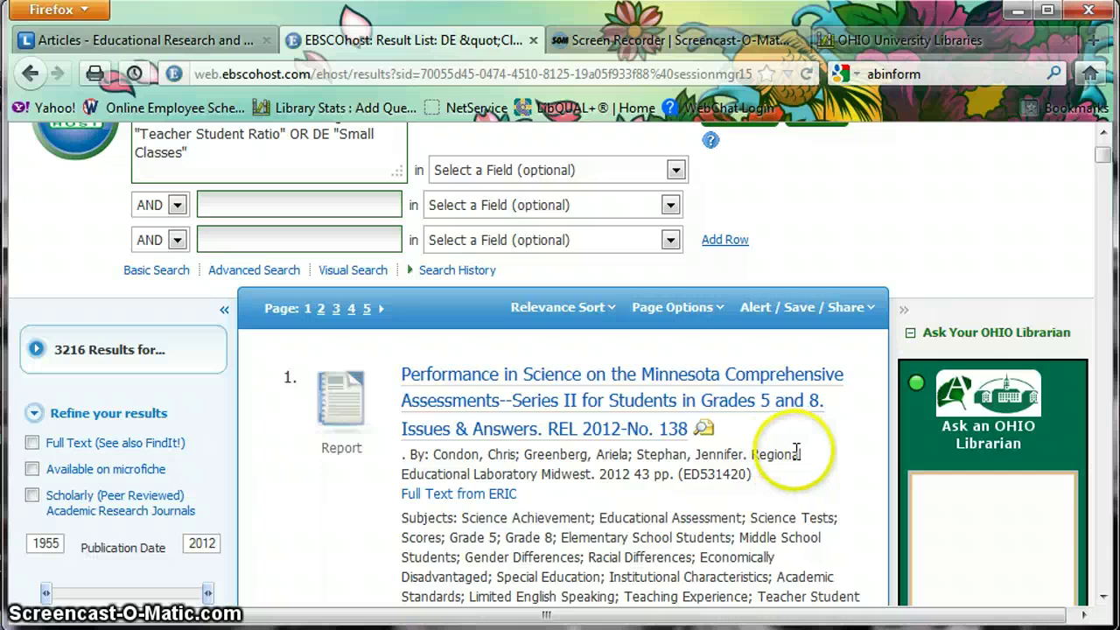
scroll(795, 452, down, 3)
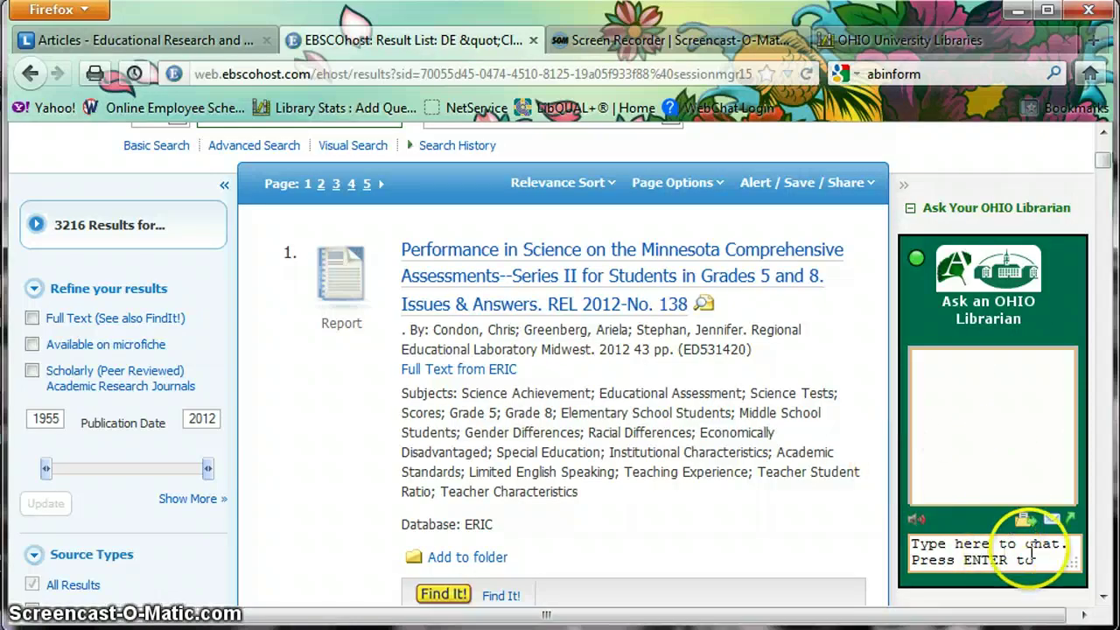
click(994, 569)
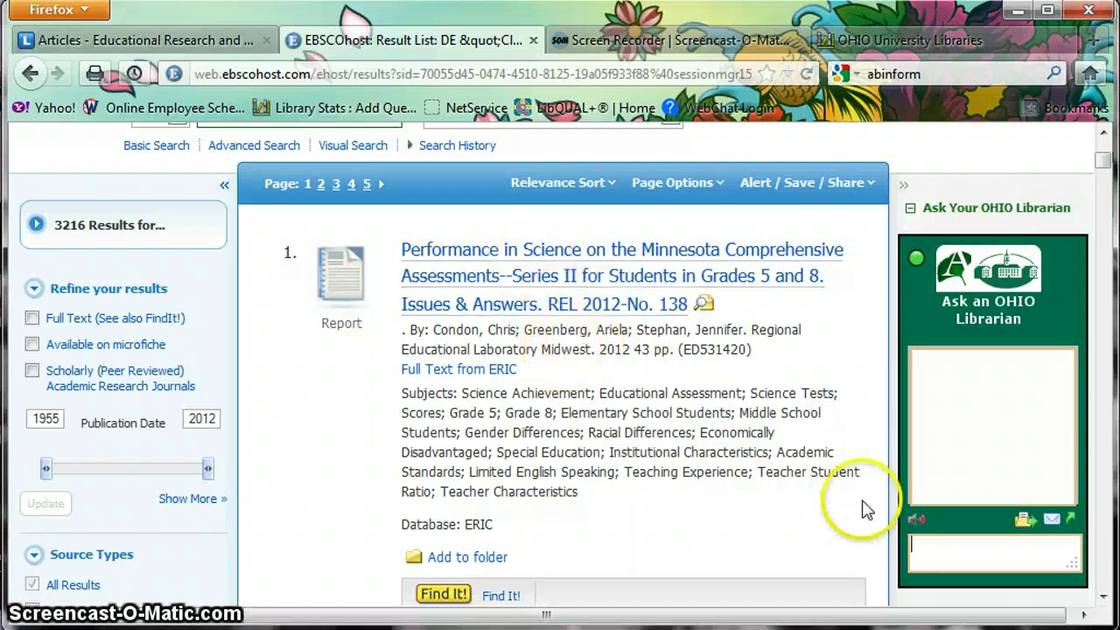
click(1016, 561)
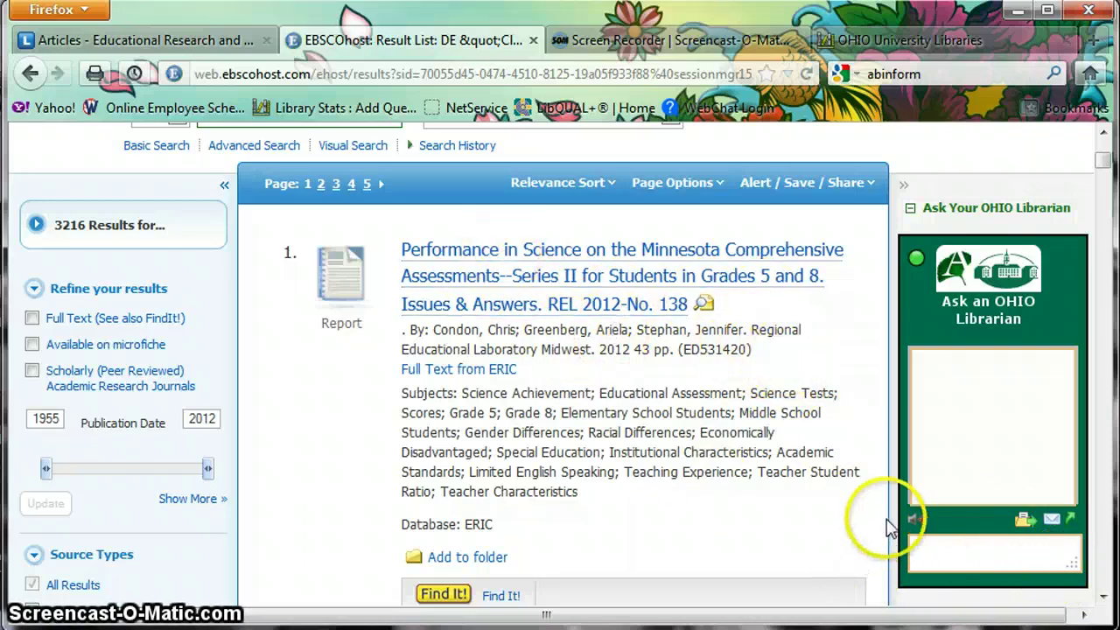
scroll(709, 519, down, 5)
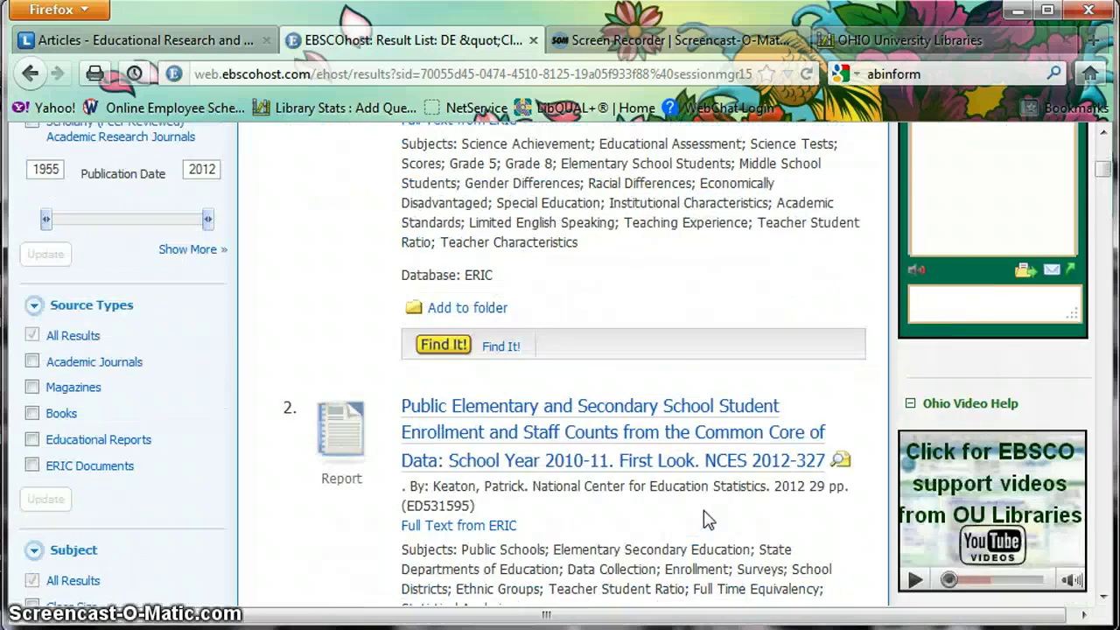
scroll(709, 519, down, 7)
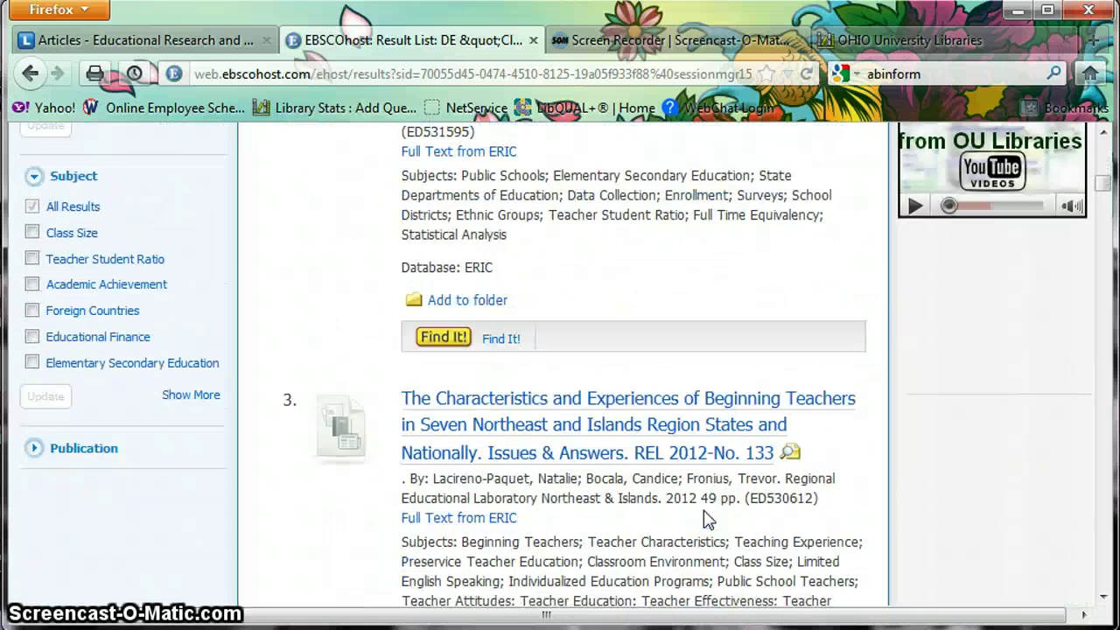
scroll(709, 519, up, 10)
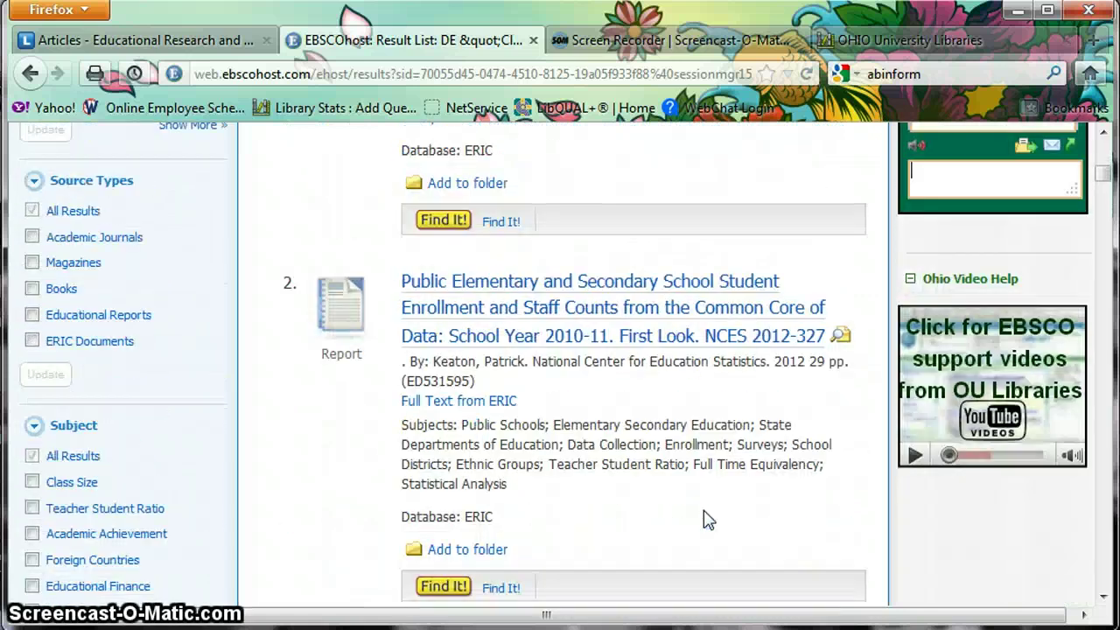
scroll(709, 519, up, 3)
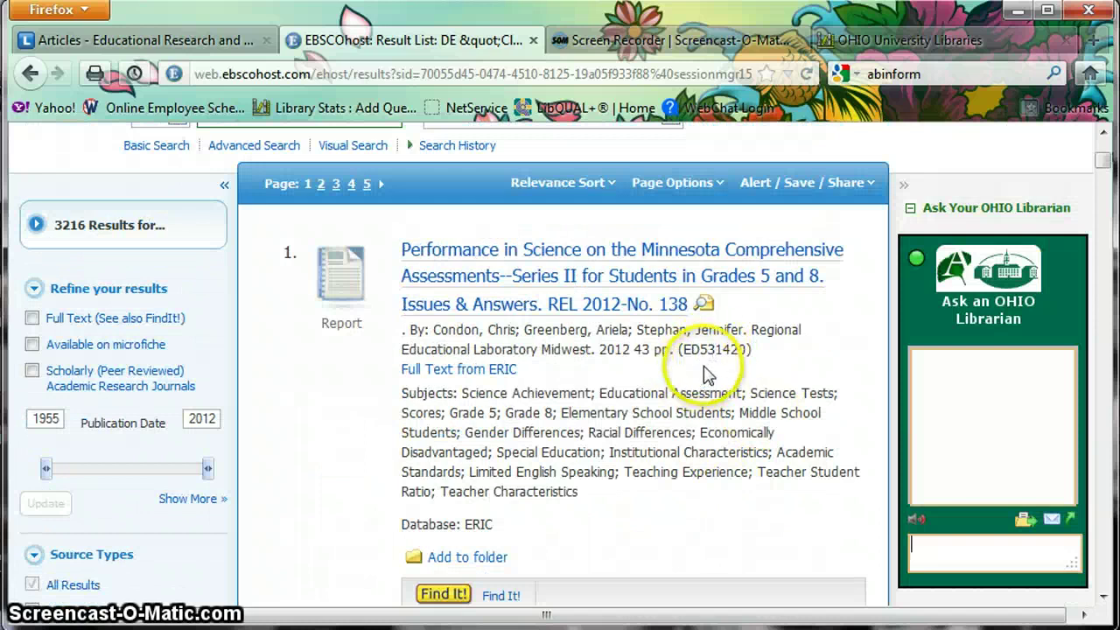
drag(745, 351, 682, 351)
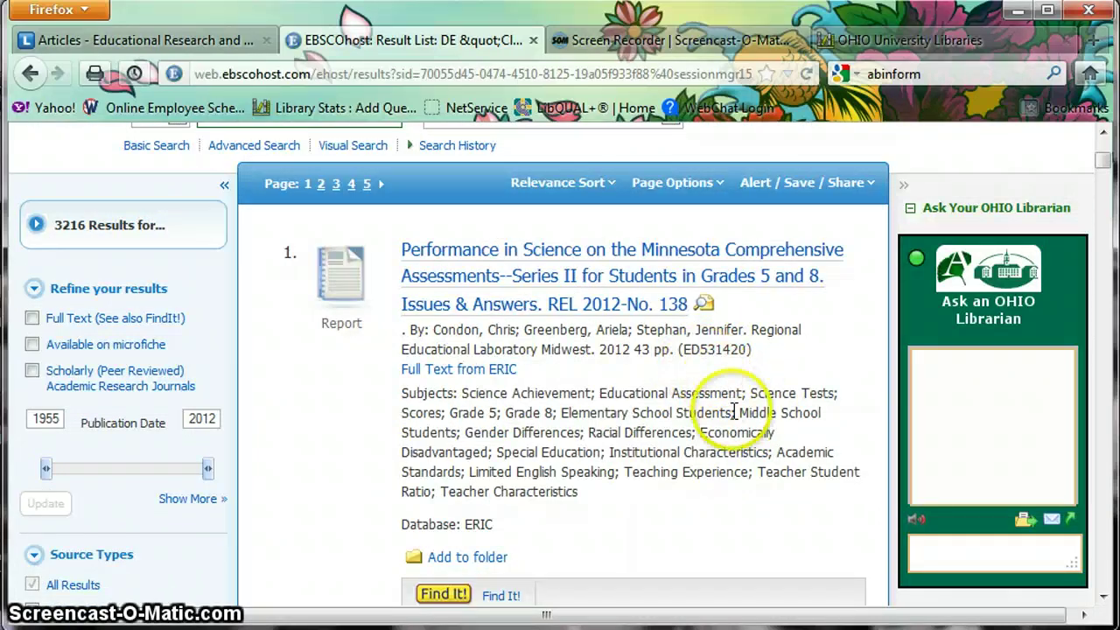
scroll(726, 398, down, 5)
scroll(736, 422, down, 5)
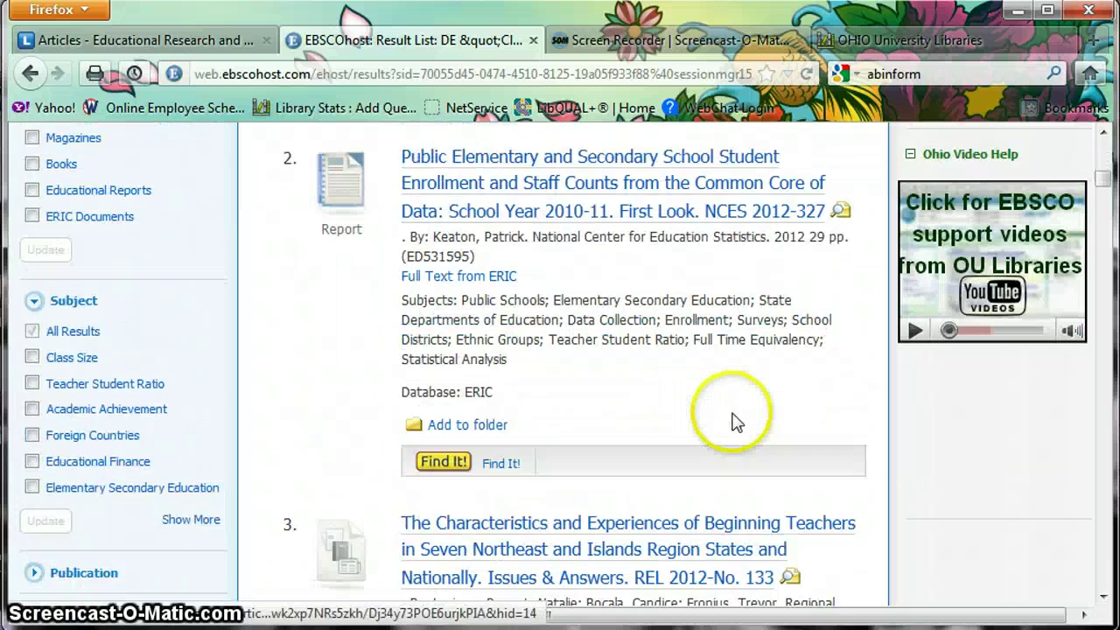
scroll(530, 375, down, 3)
scroll(572, 440, down, 5)
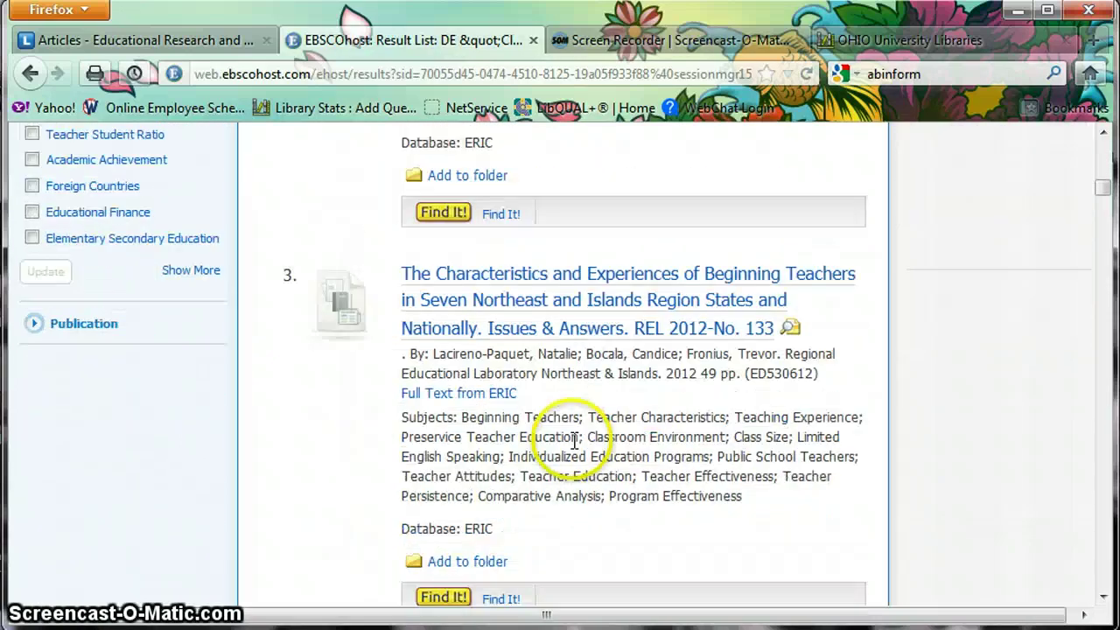
scroll(575, 449, down, 5)
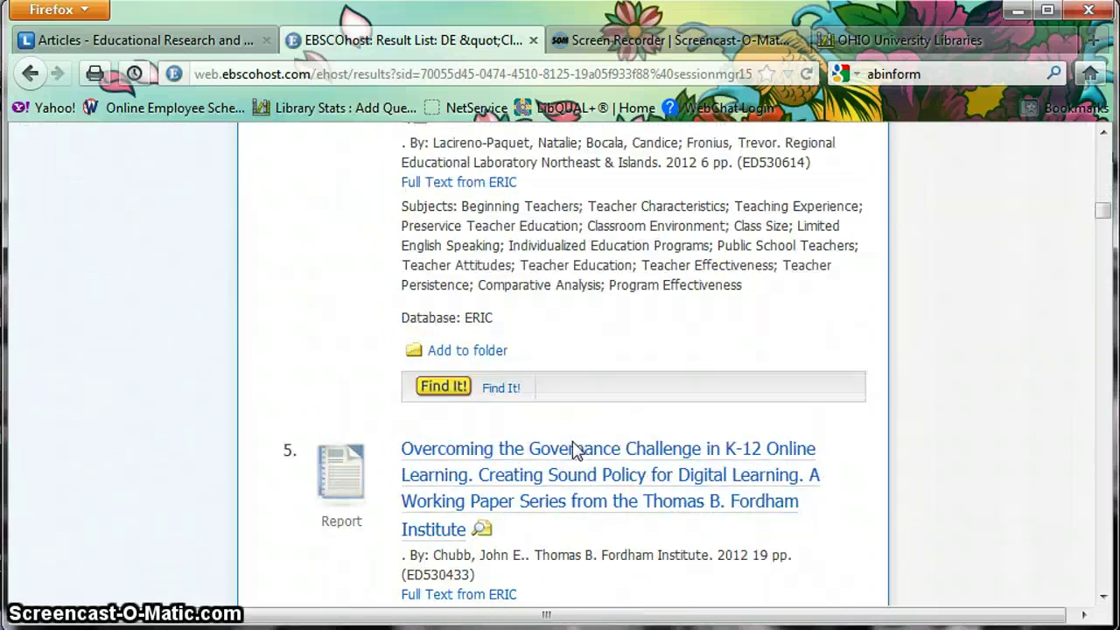
scroll(573, 449, down, 15)
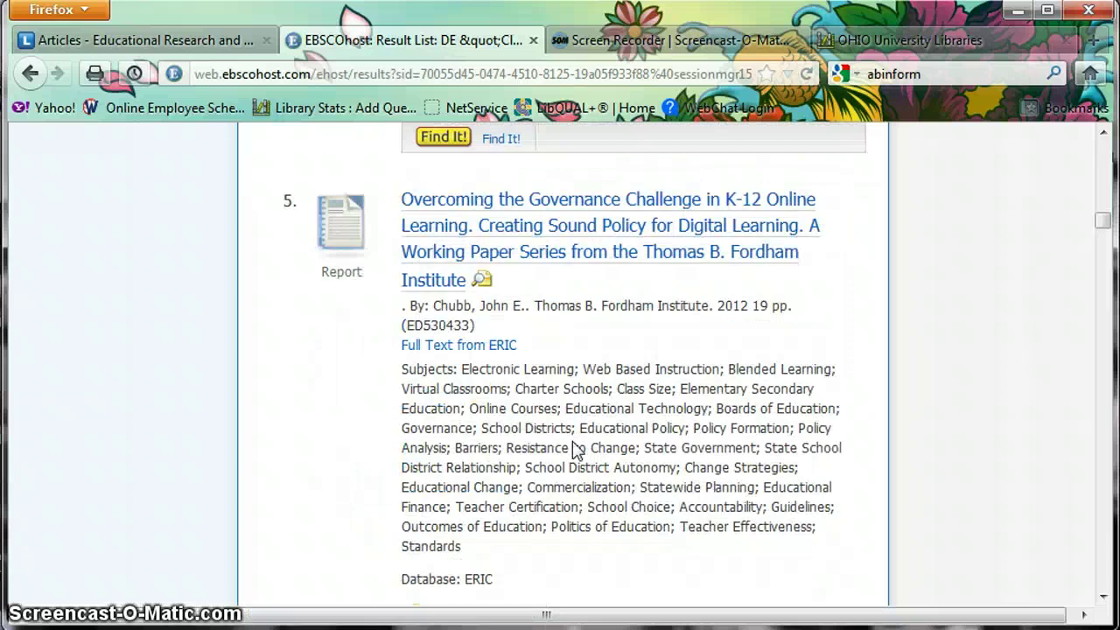
scroll(576, 448, down, 9)
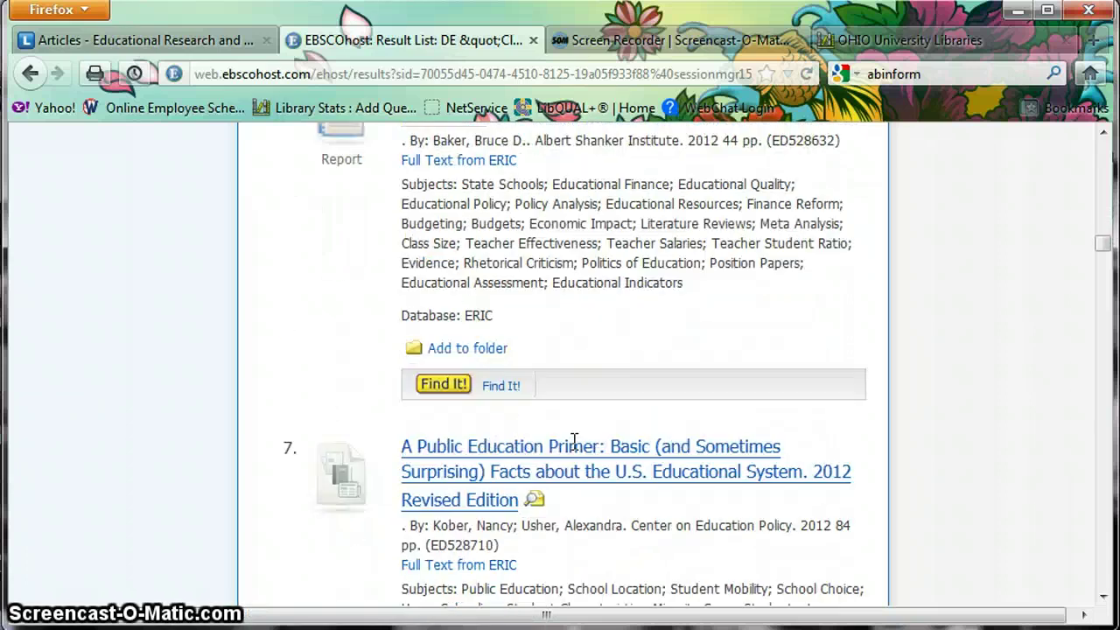
scroll(575, 449, down, 8)
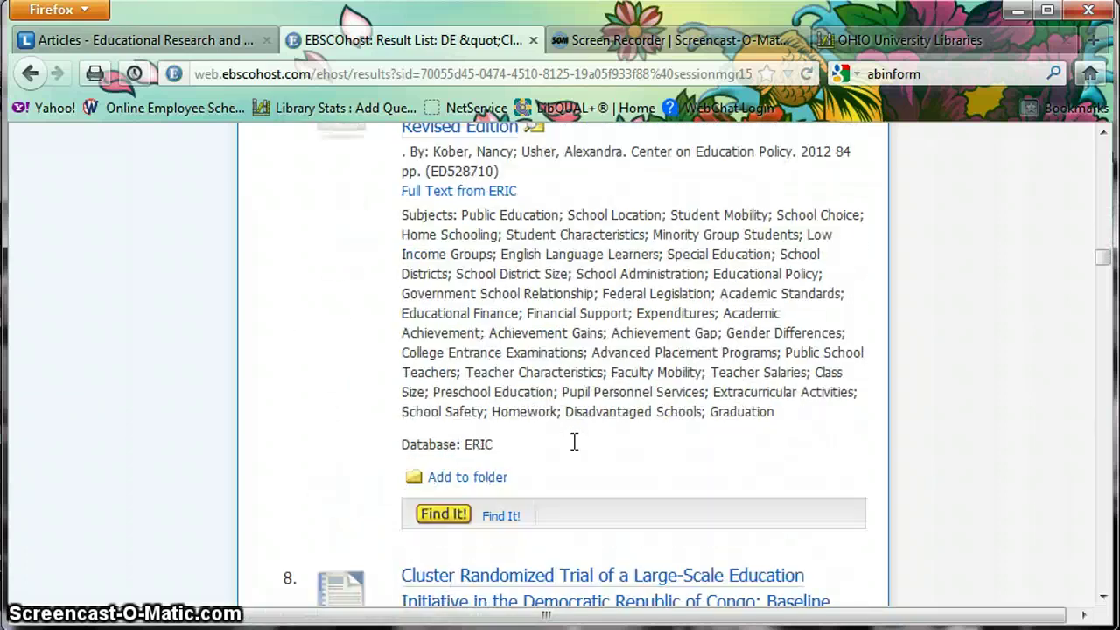
scroll(576, 449, down, 8)
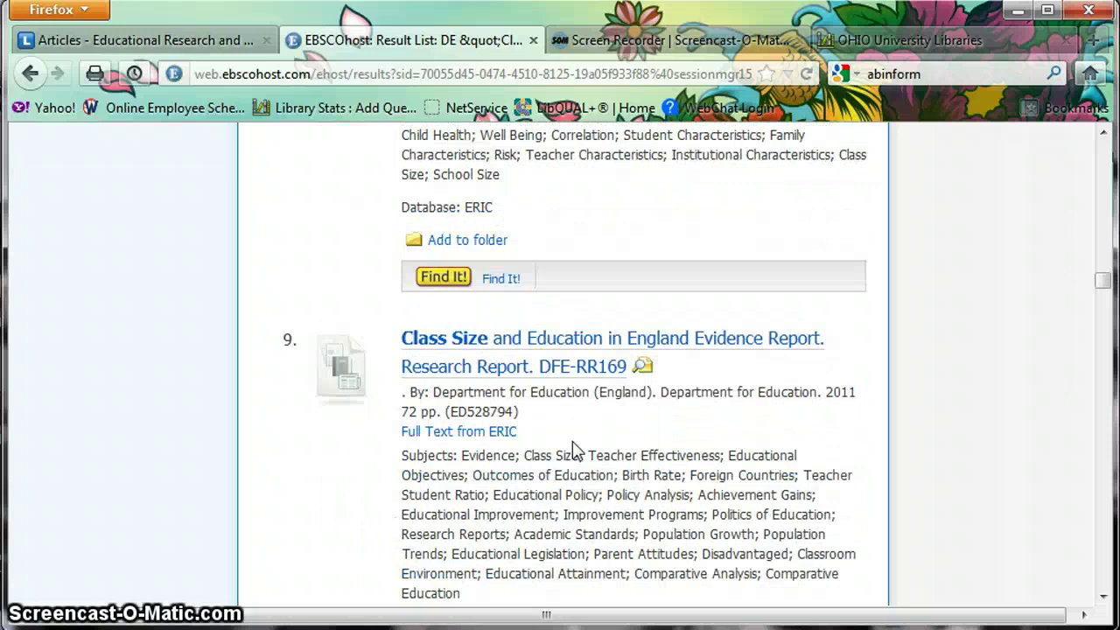
scroll(576, 449, down, 8)
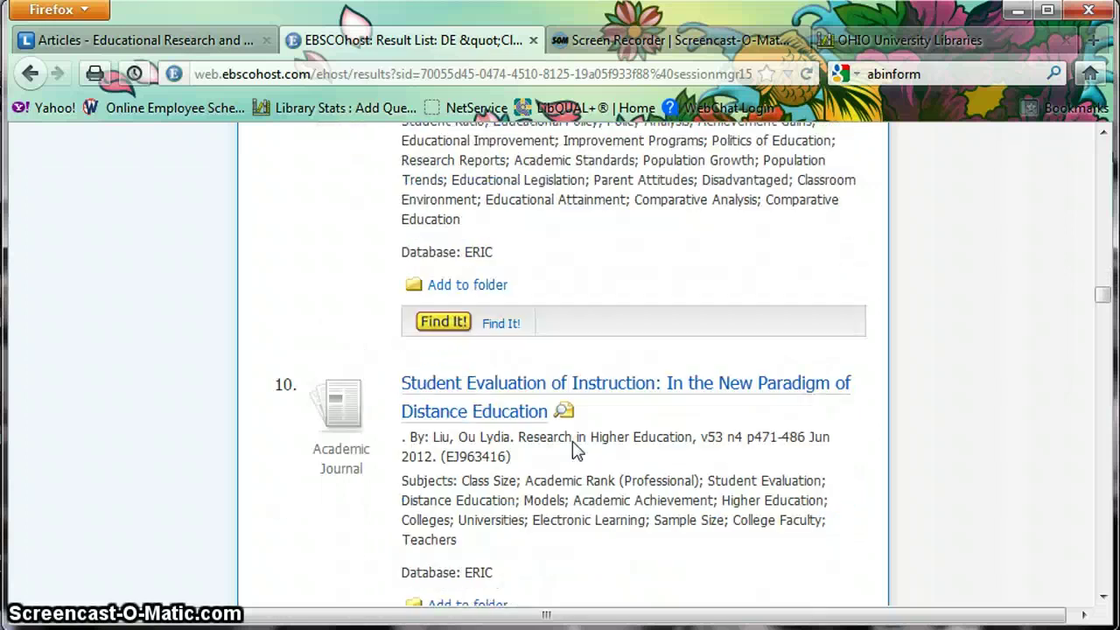
scroll(576, 449, down, 3)
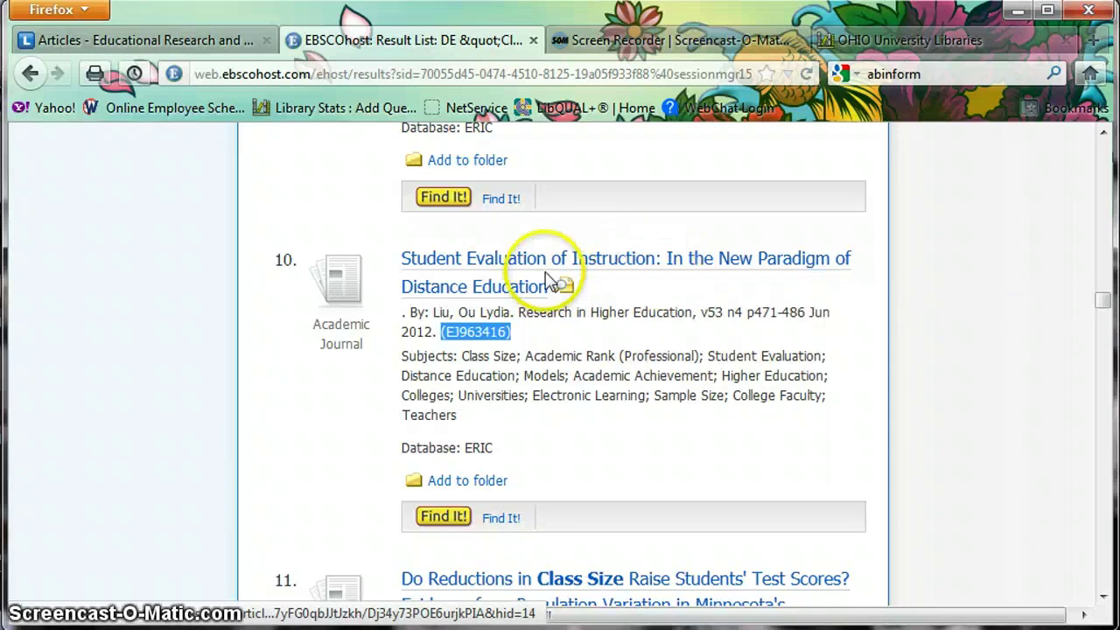
Step: Open result 10, 'Student Evaluation of Instruction', and read its descriptors and abstract
click(518, 272)
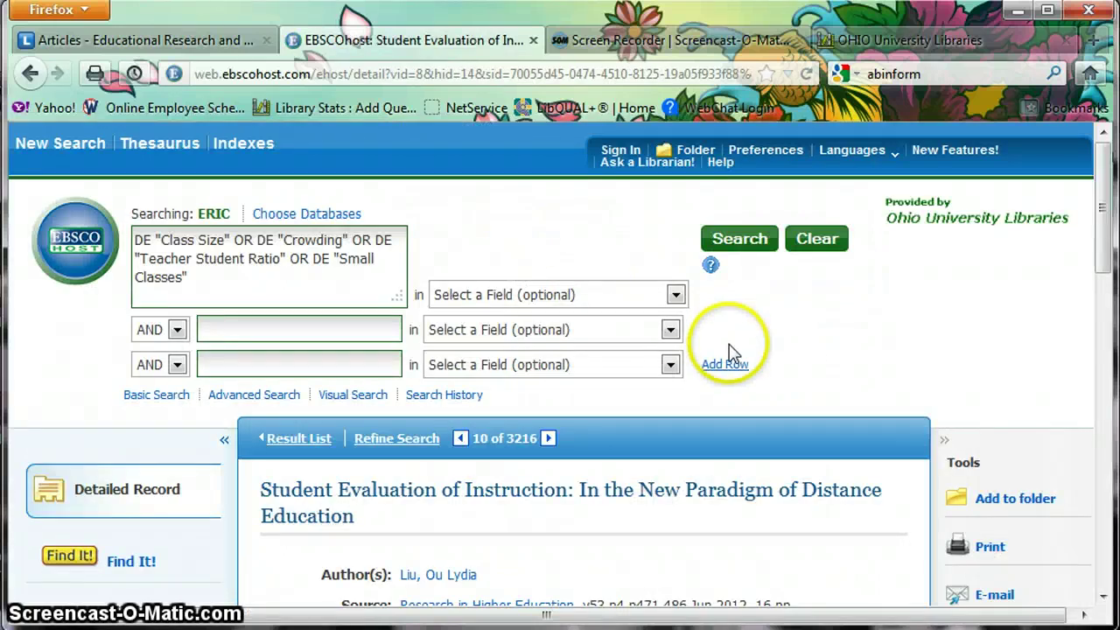
scroll(729, 346, down, 5)
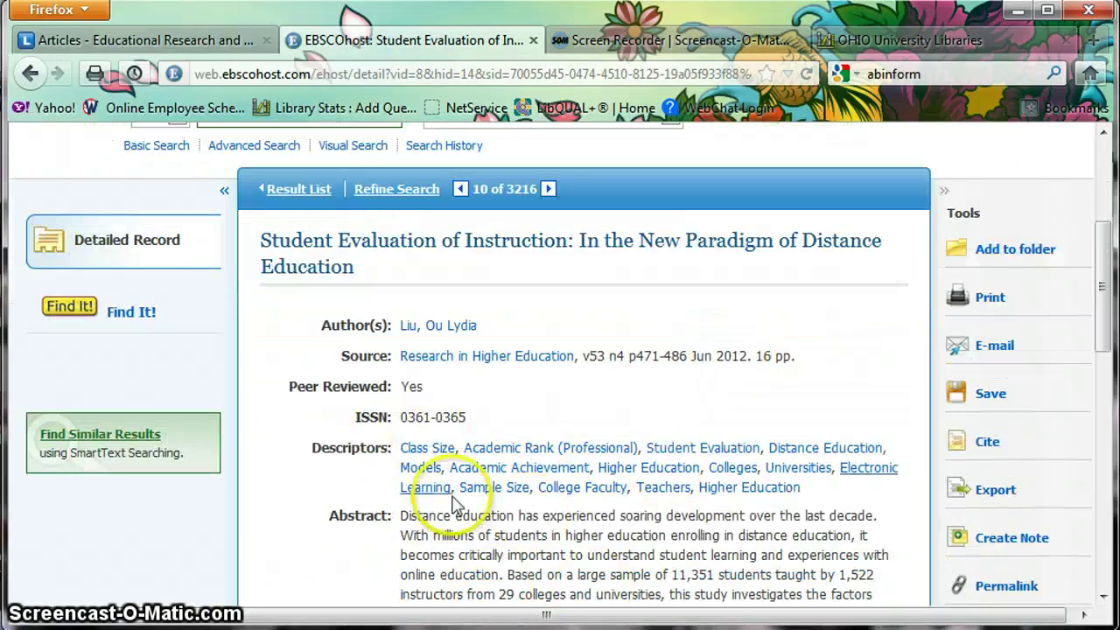
scroll(656, 455, down, 3)
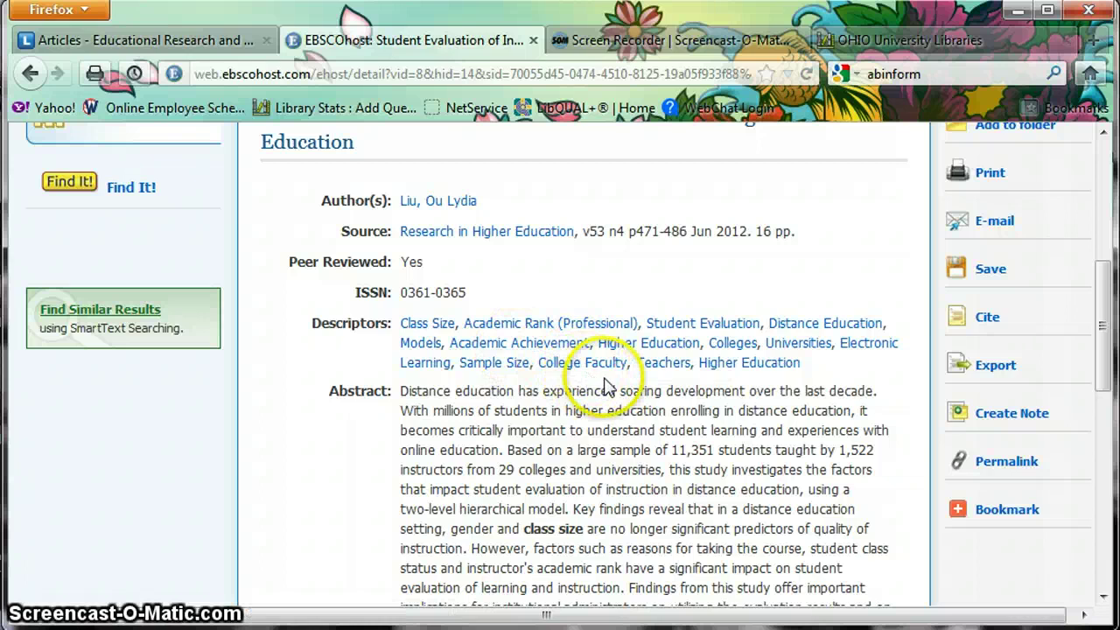
scroll(680, 429, up, 3)
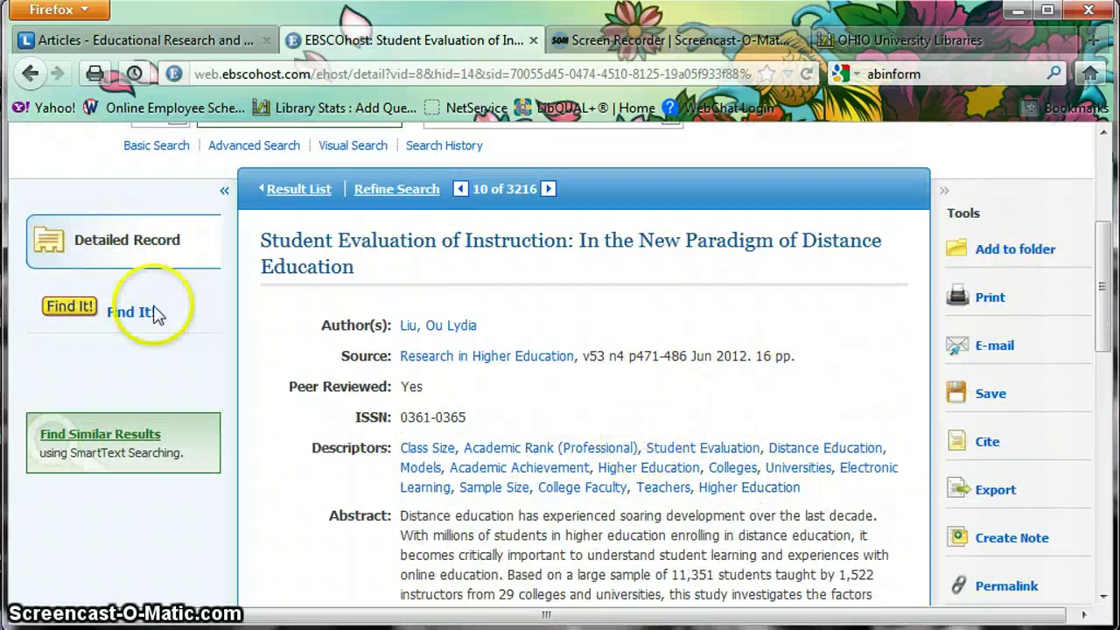
Step: Open Find It! for the article and view its full text in the EJC
click(72, 308)
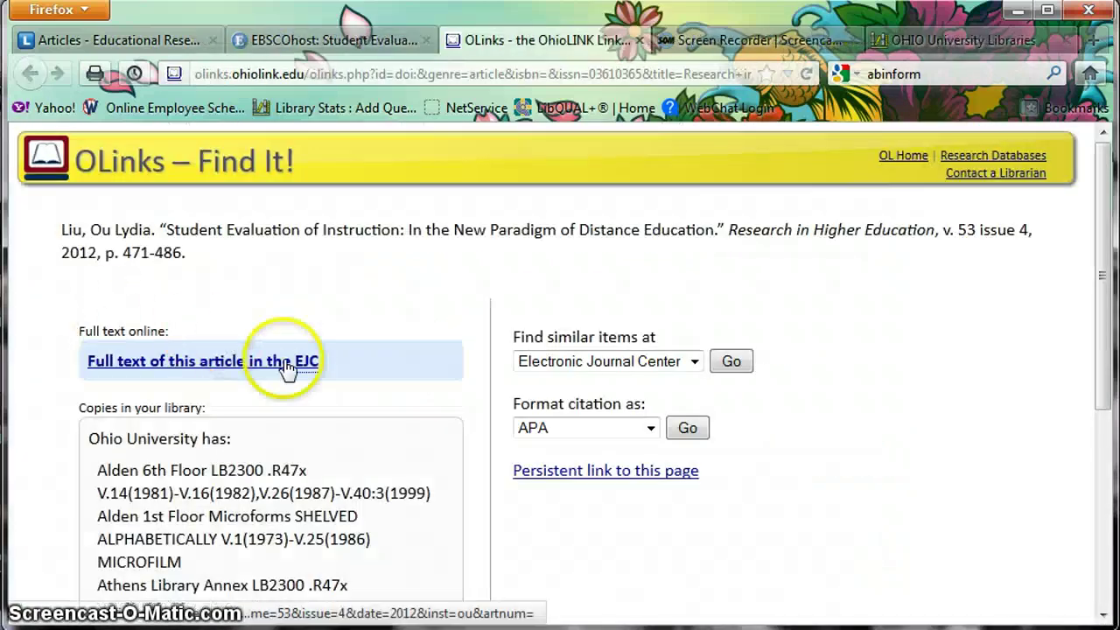
drag(319, 362, 94, 367)
click(386, 405)
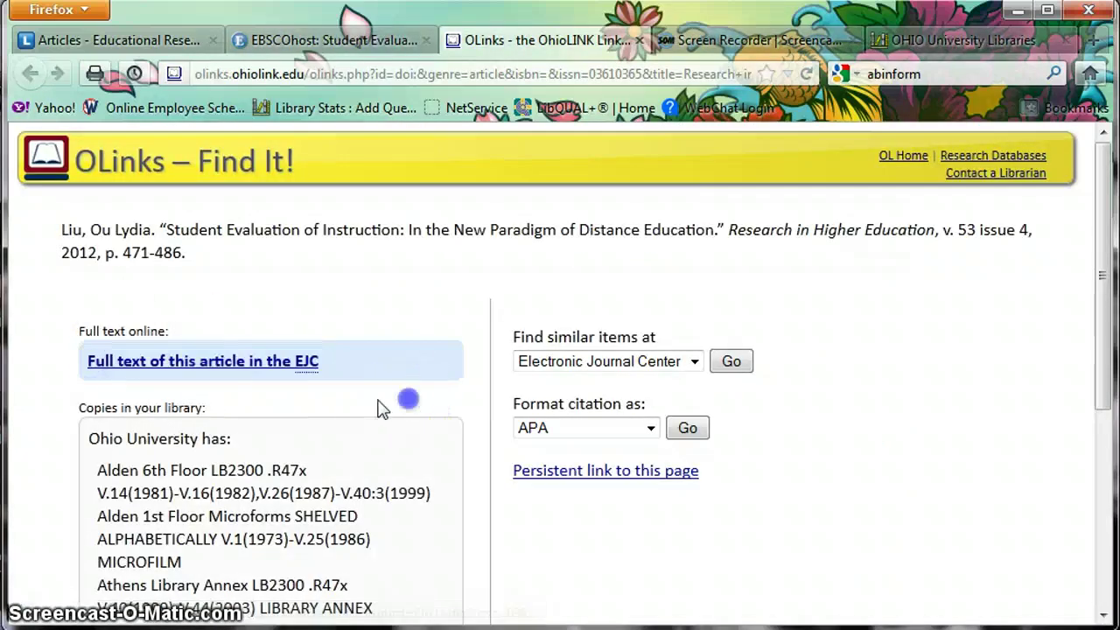
click(260, 369)
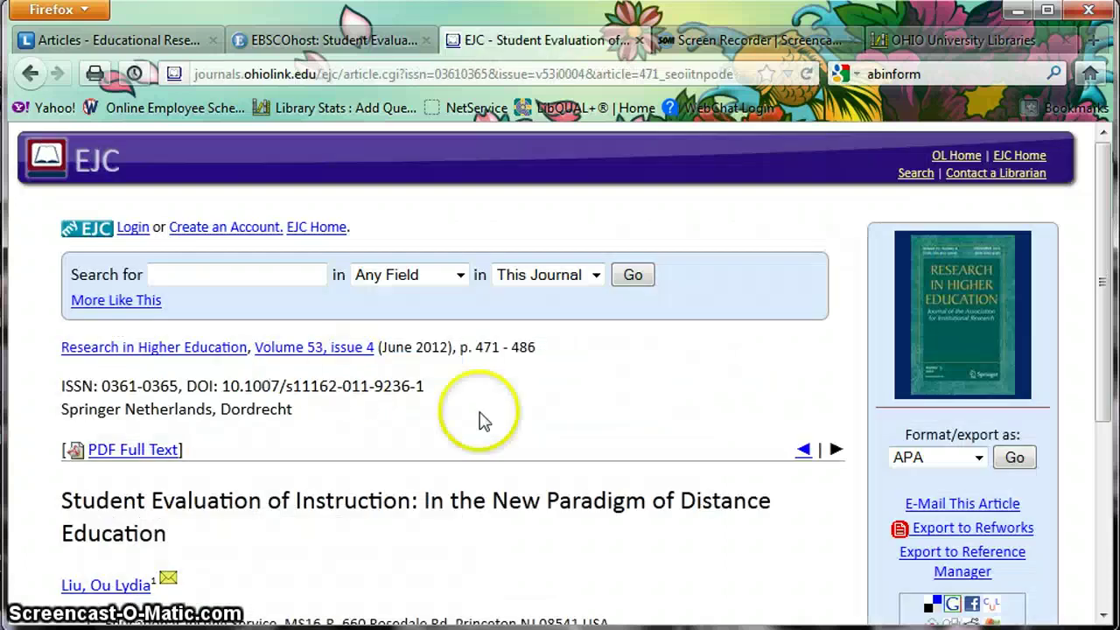
scroll(513, 429, down, 5)
scroll(513, 426, up, 5)
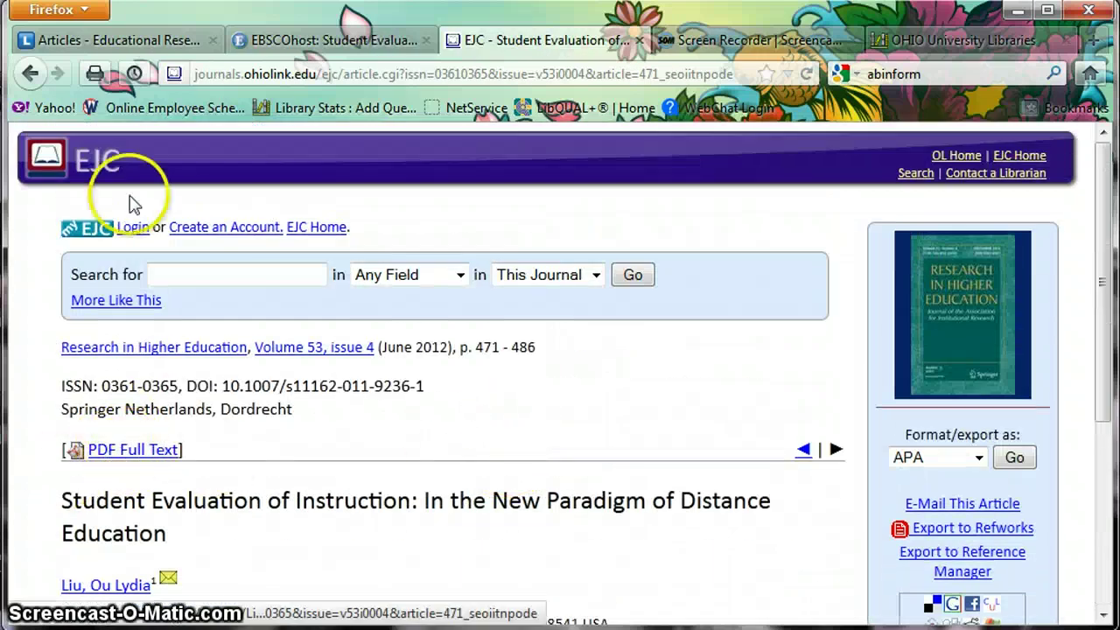
Step: Return to the Find It! page and highlight Ohio University's print holdings
click(29, 80)
scroll(400, 370, down, 3)
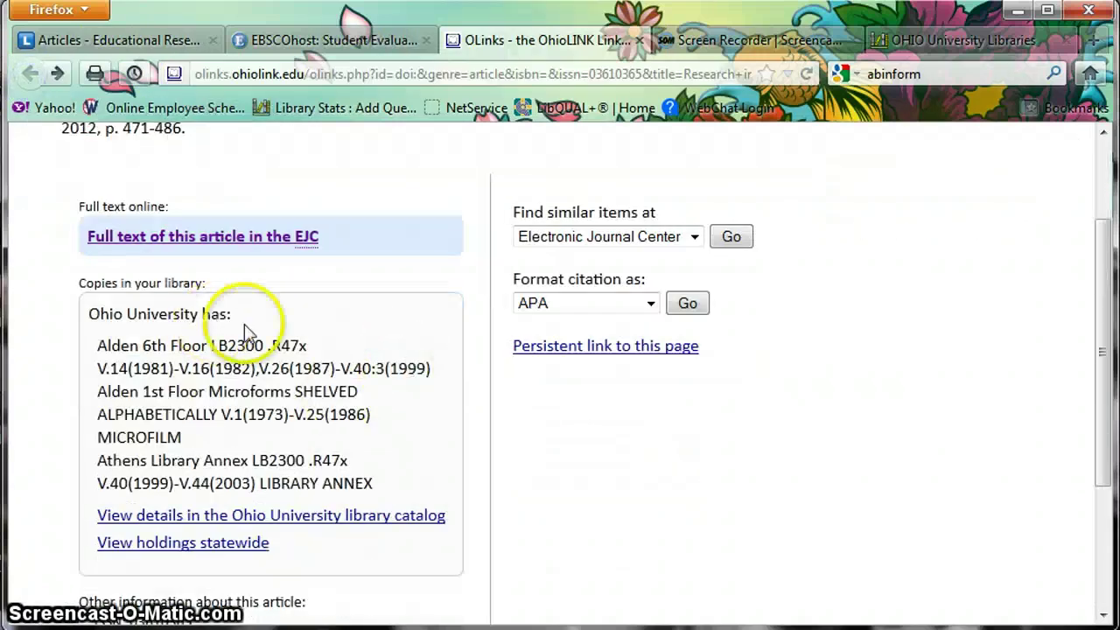
drag(338, 310, 446, 499)
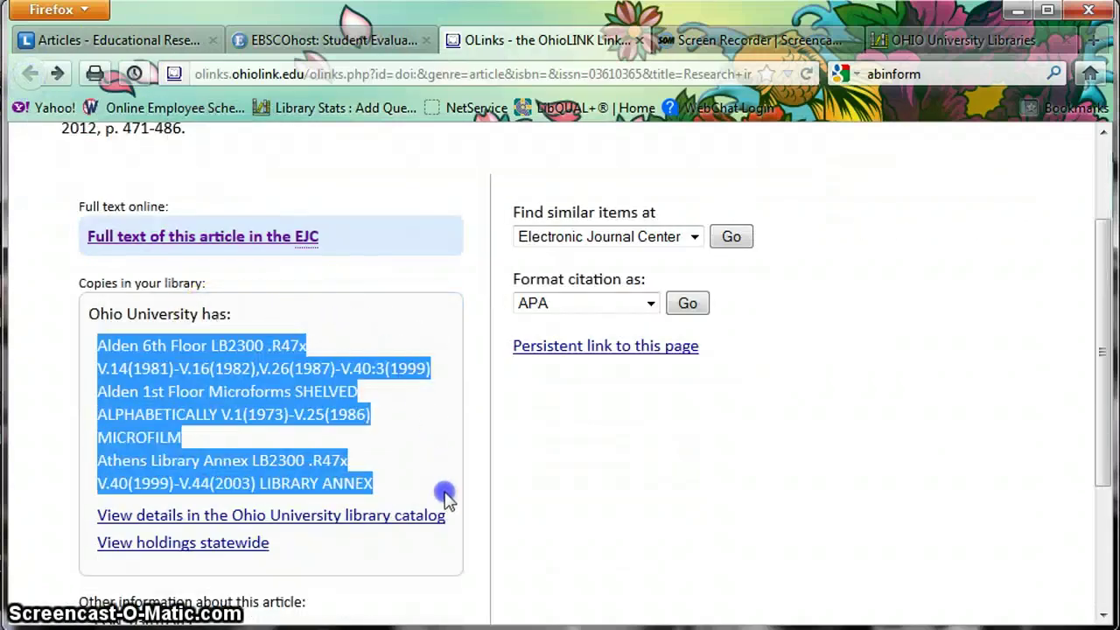
click(446, 558)
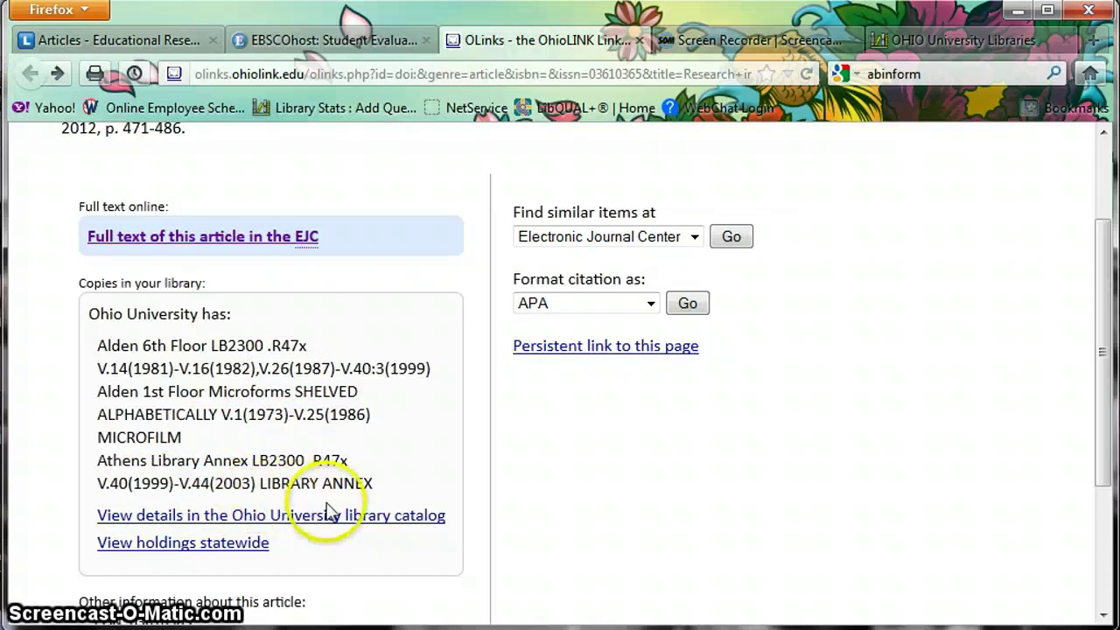
scroll(372, 368, up, 3)
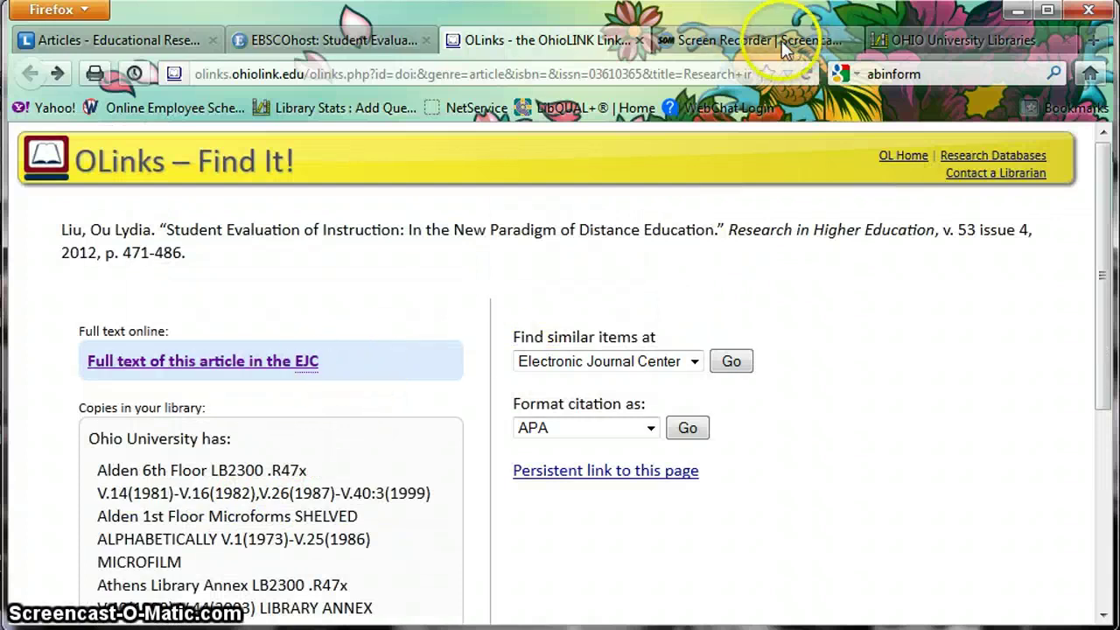
Step: Switch between the library homepage, EBSCOhost record and Find It! tabs, reviewing Find It!
click(911, 40)
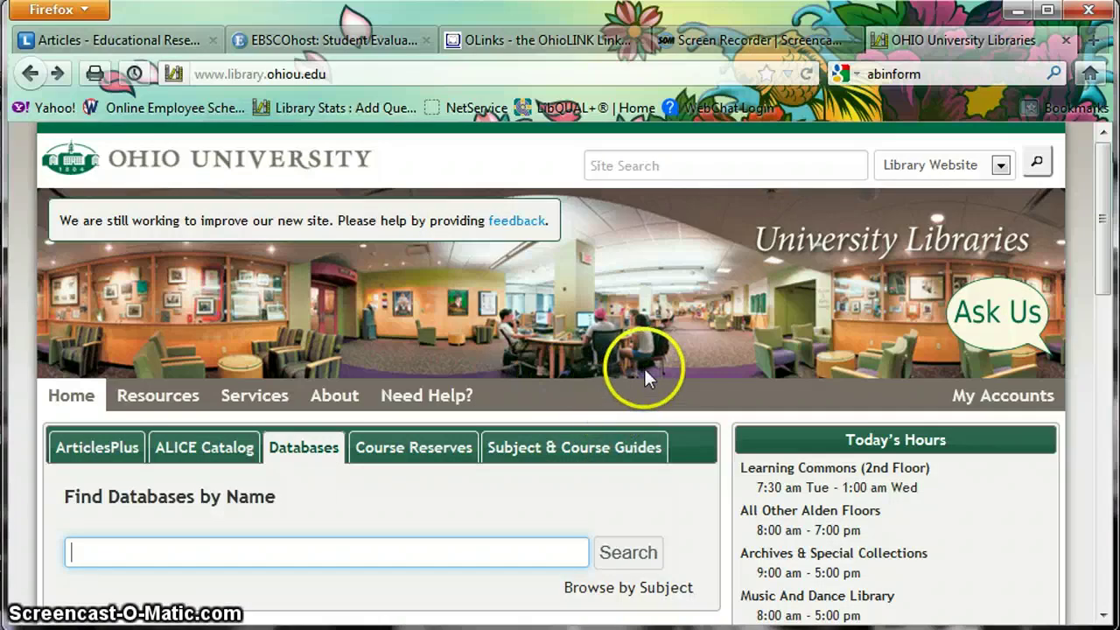
click(417, 42)
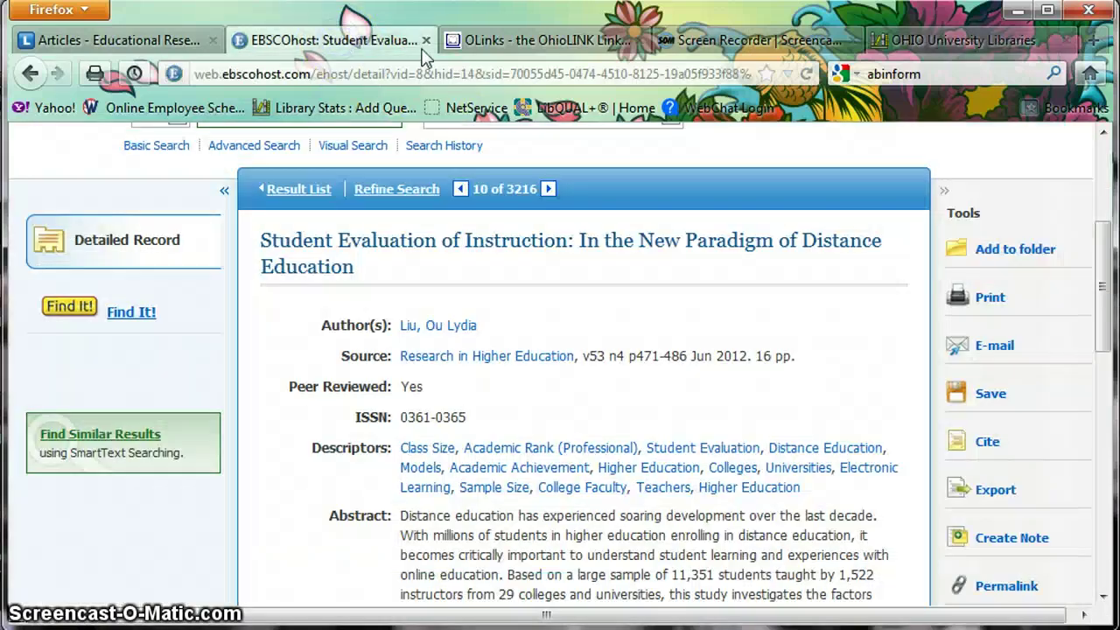
click(518, 40)
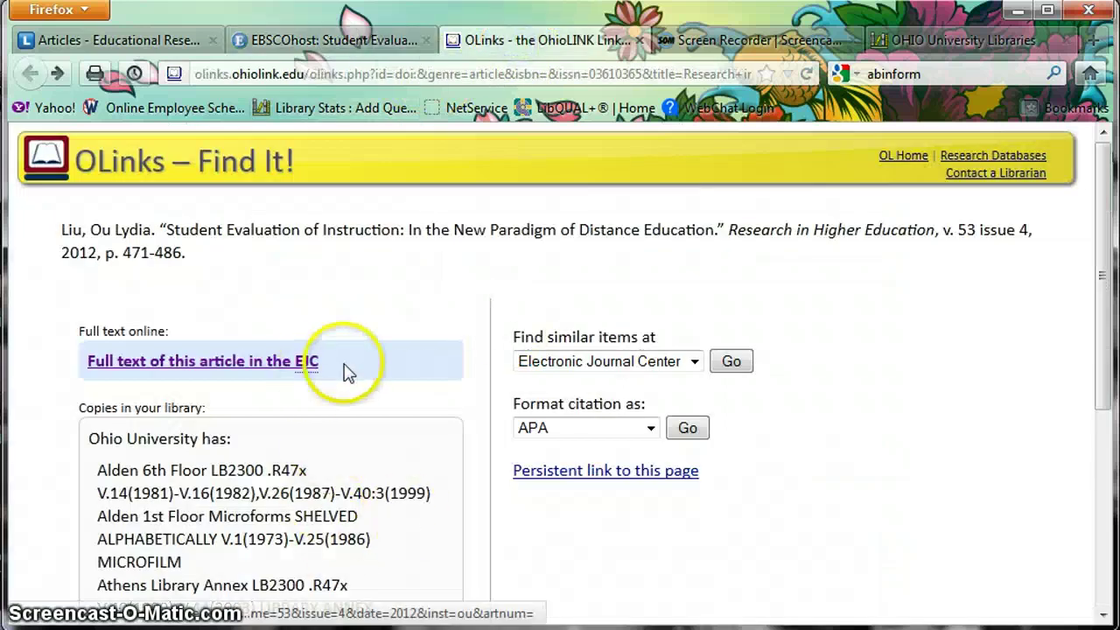
scroll(341, 464, down, 3)
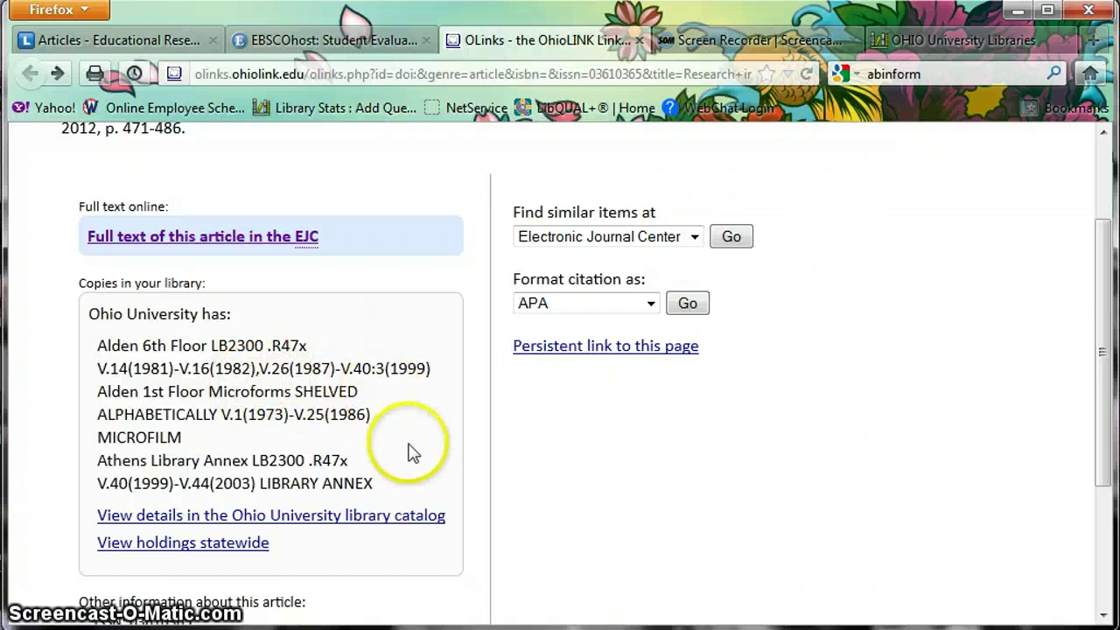
scroll(405, 452, up, 3)
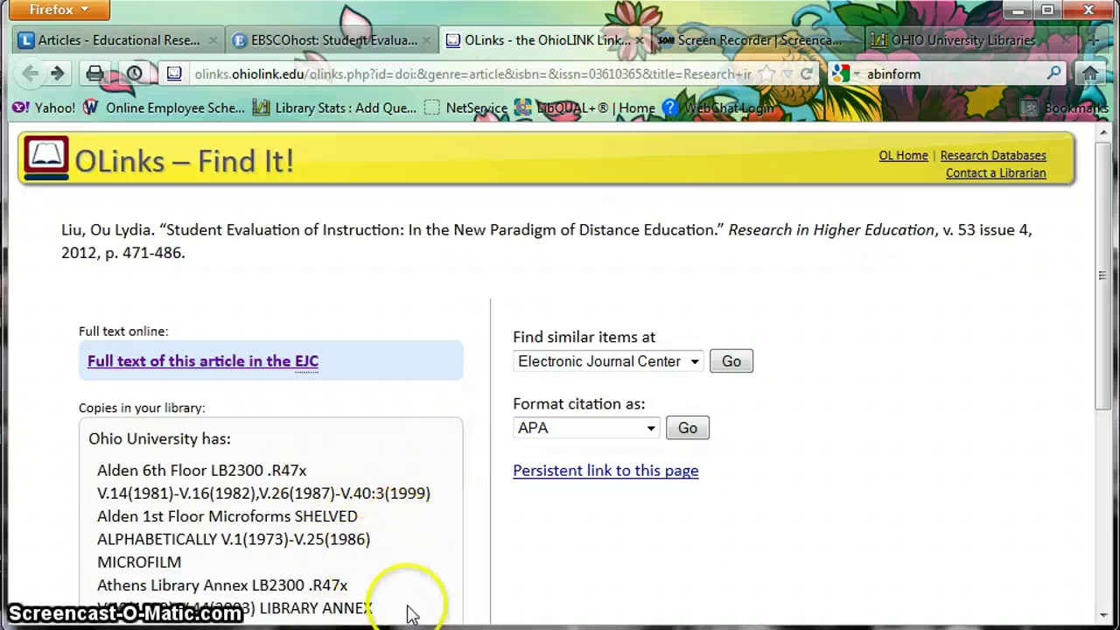
click(920, 40)
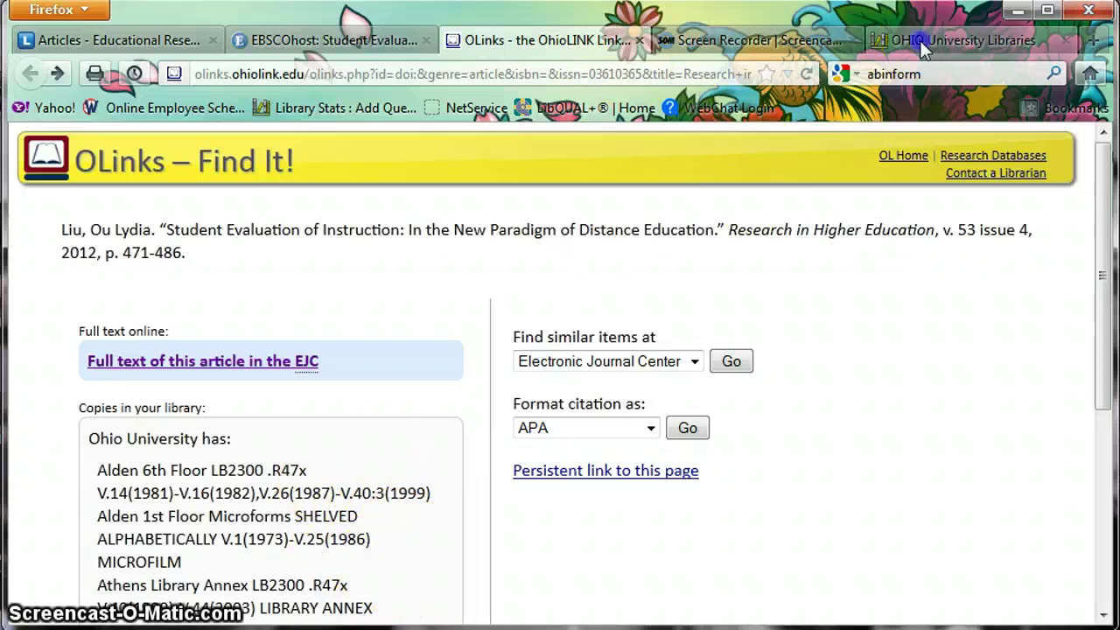
Step: Open the Interlibrary Loan and Document Express page
mouse_move(277, 413)
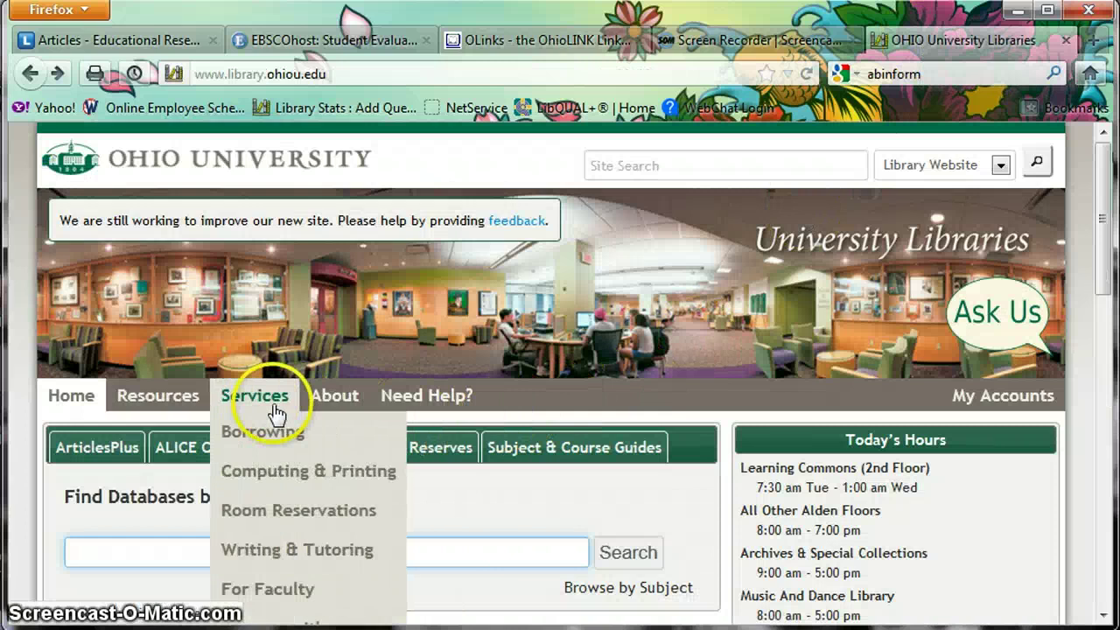
scroll(271, 468, down, 3)
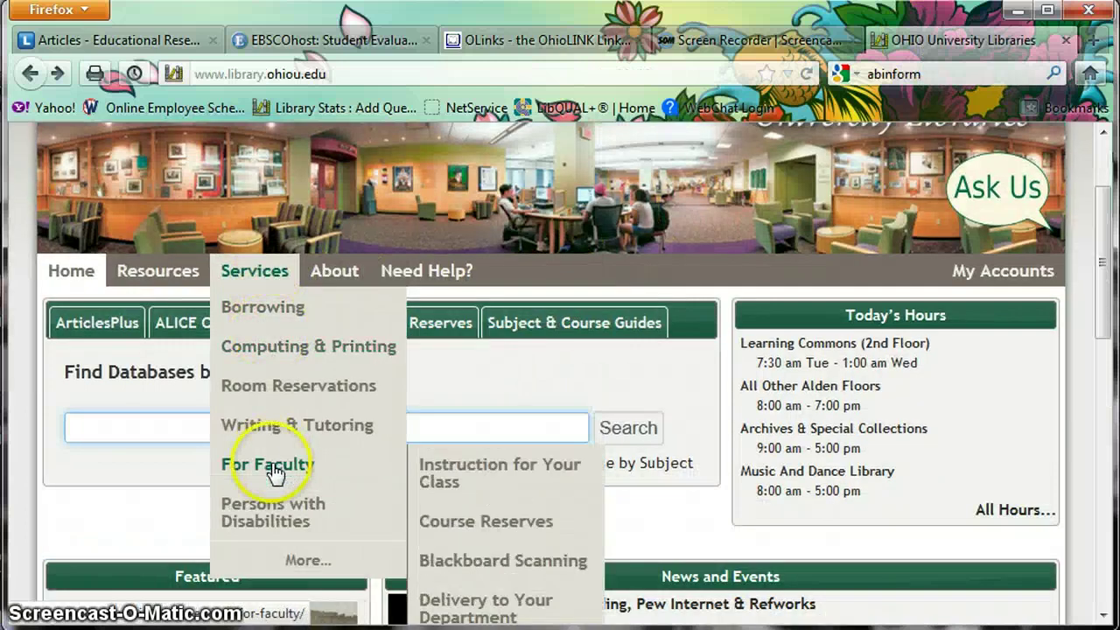
mouse_move(280, 321)
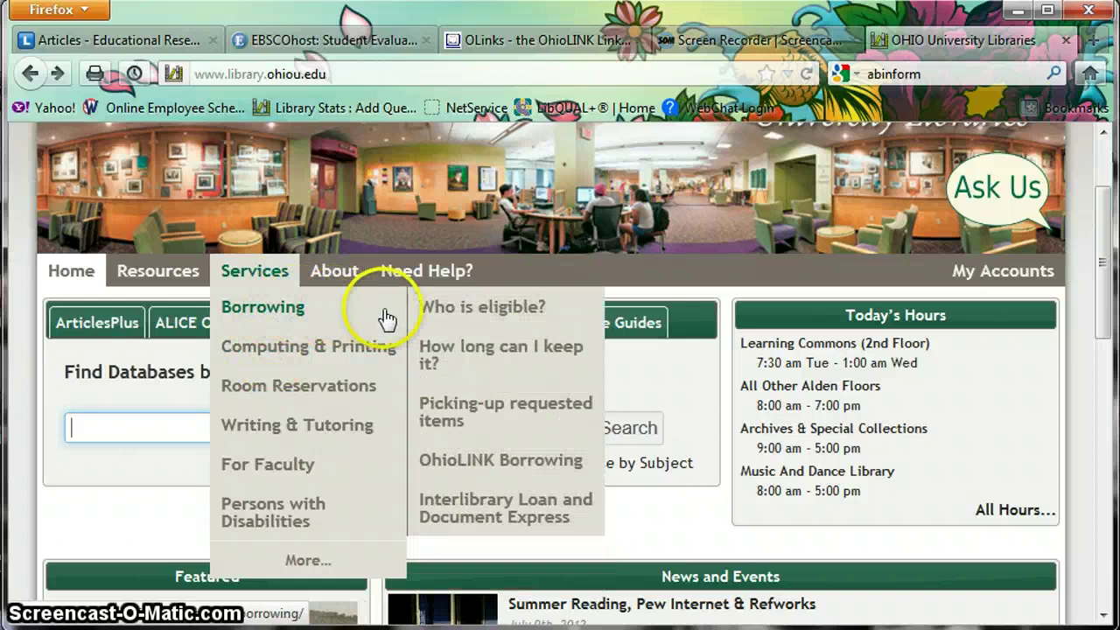
click(506, 513)
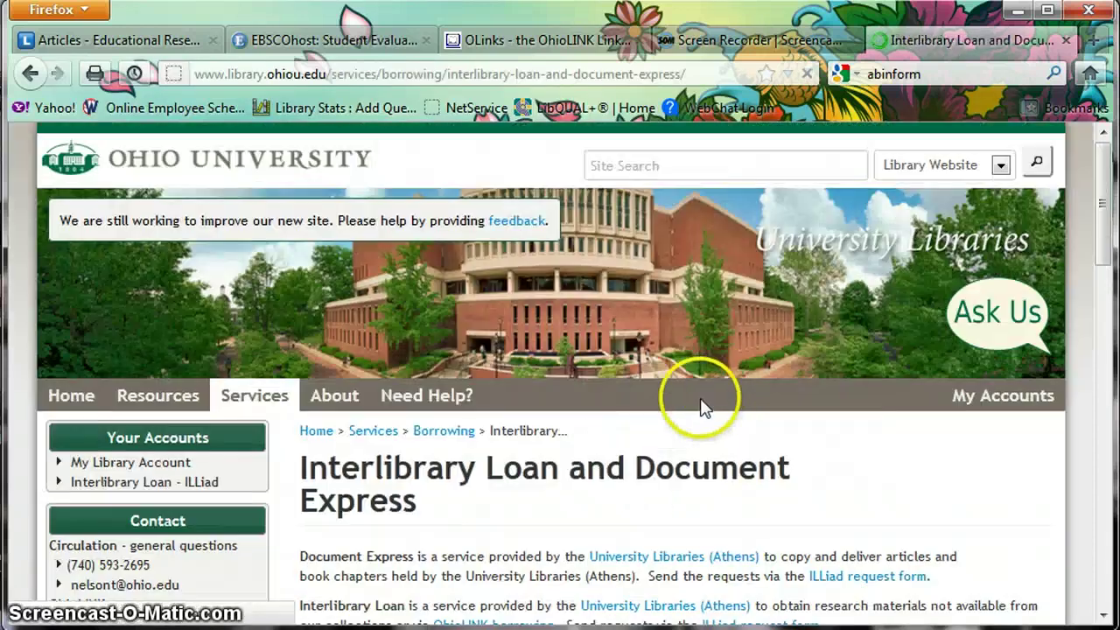
Step: Open the ILLiad request form, then go back to the Interlibrary Loan page
scroll(718, 396, down, 2)
scroll(718, 396, down, 3)
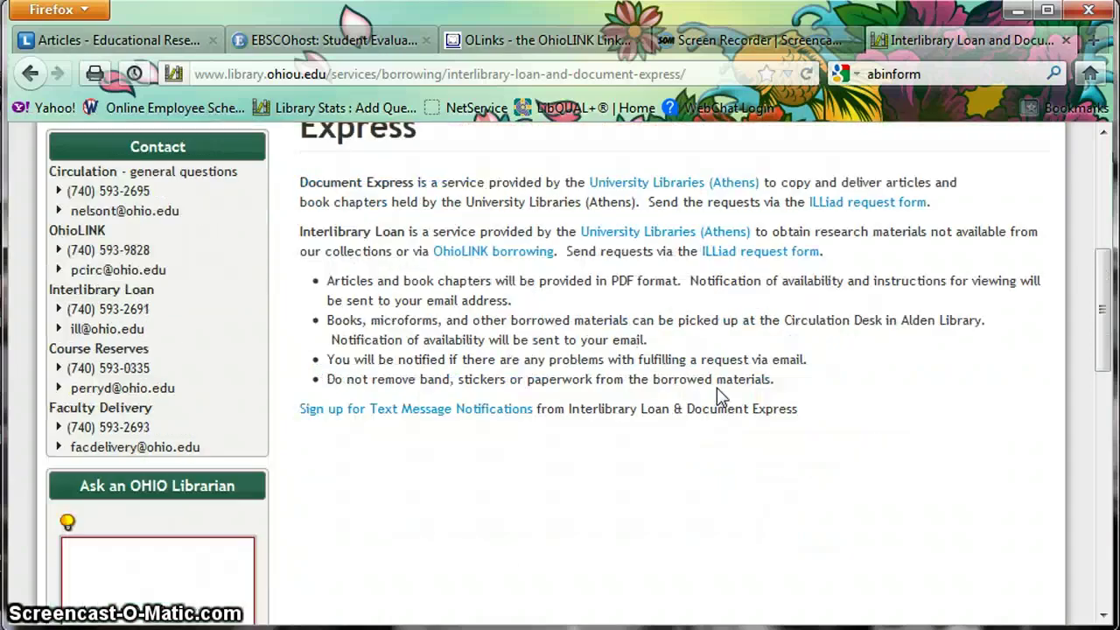
click(775, 251)
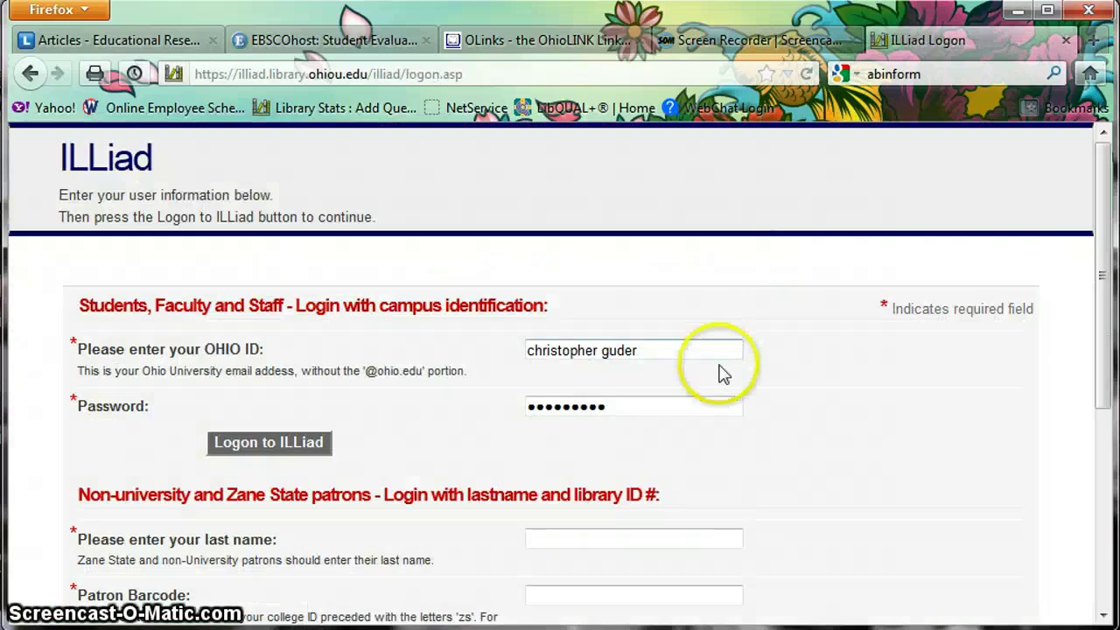
scroll(723, 370, down, 3)
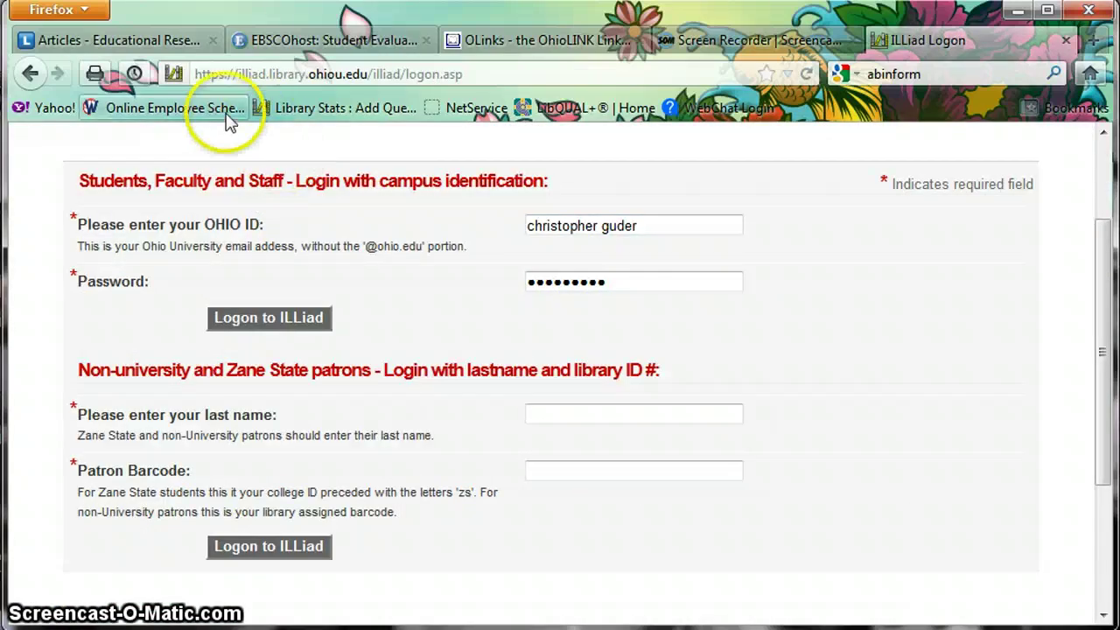
click(30, 73)
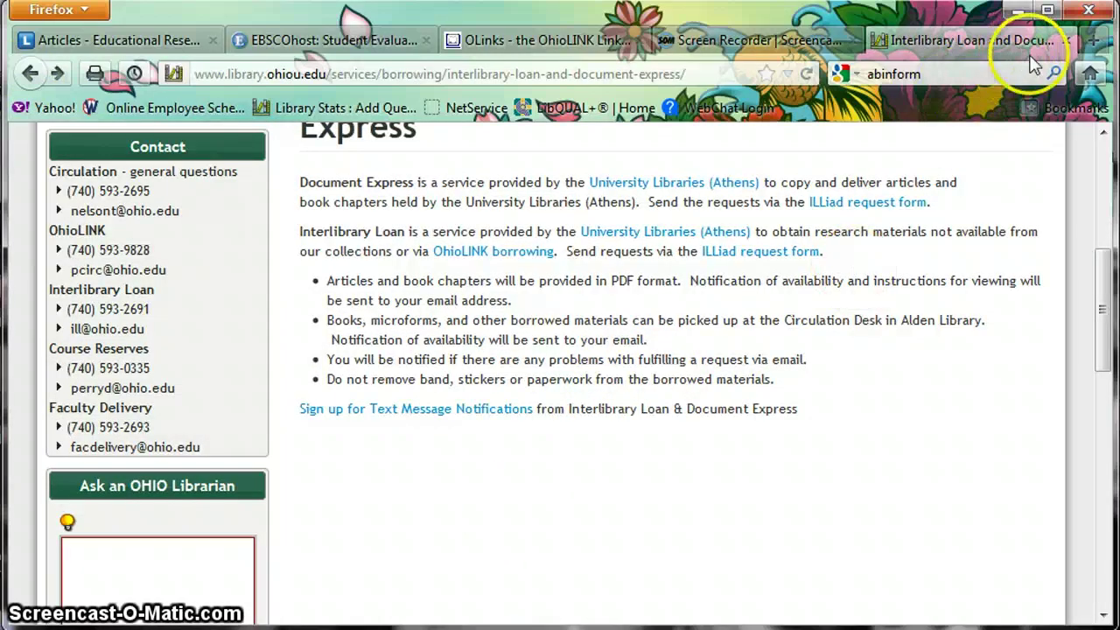
scroll(560, 341, up, 3)
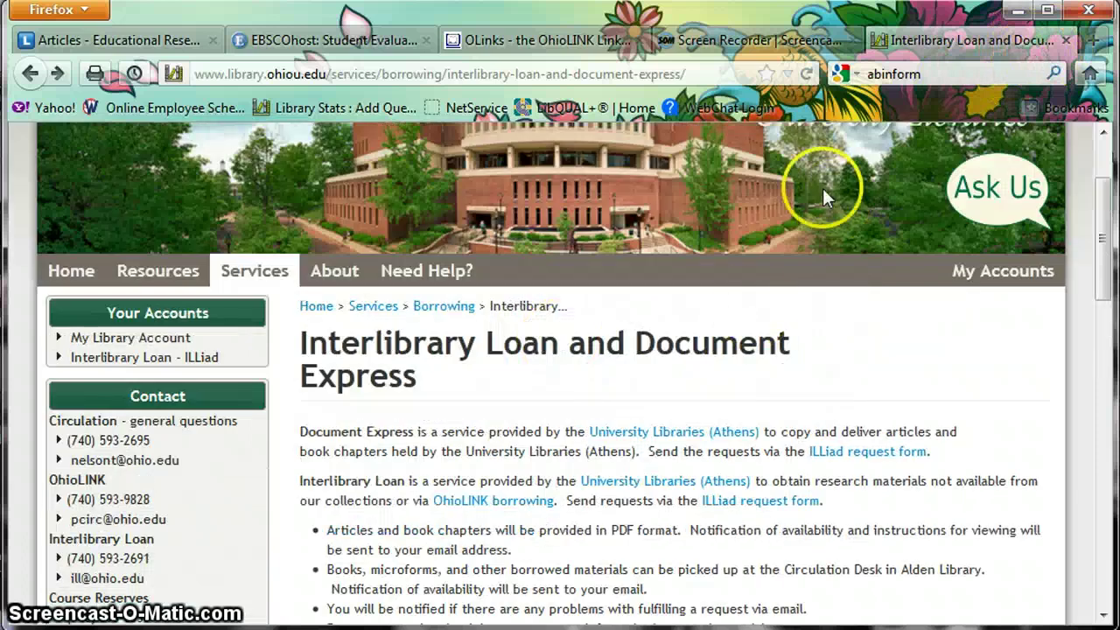
Step: Close the Interlibrary Loan tab and return to the EBSCOhost result list
click(1069, 41)
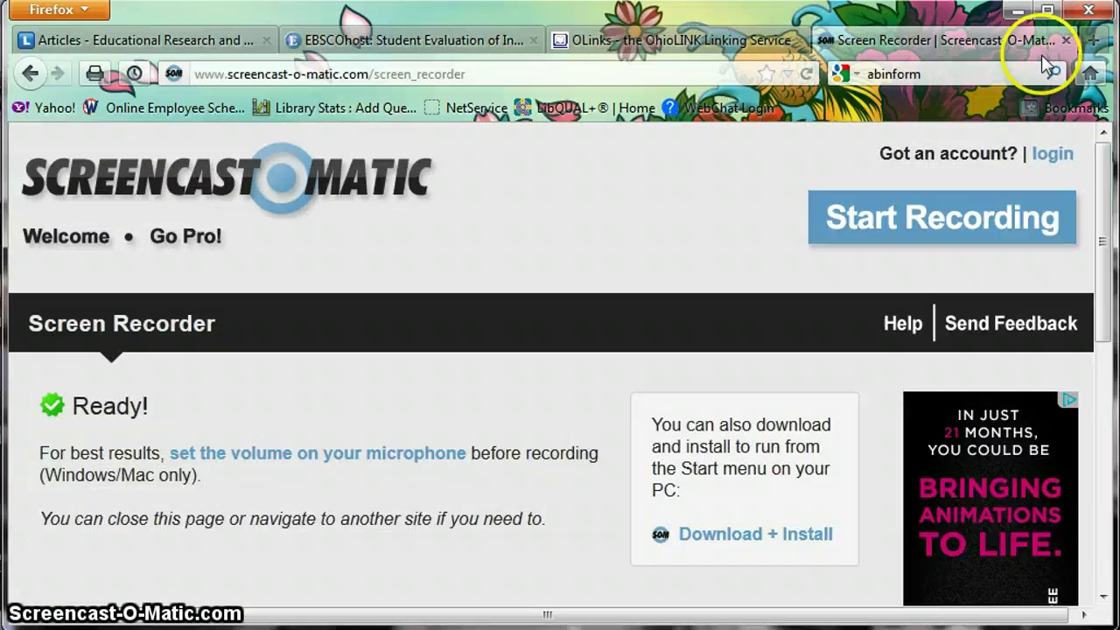
click(447, 46)
scroll(683, 468, down, 3)
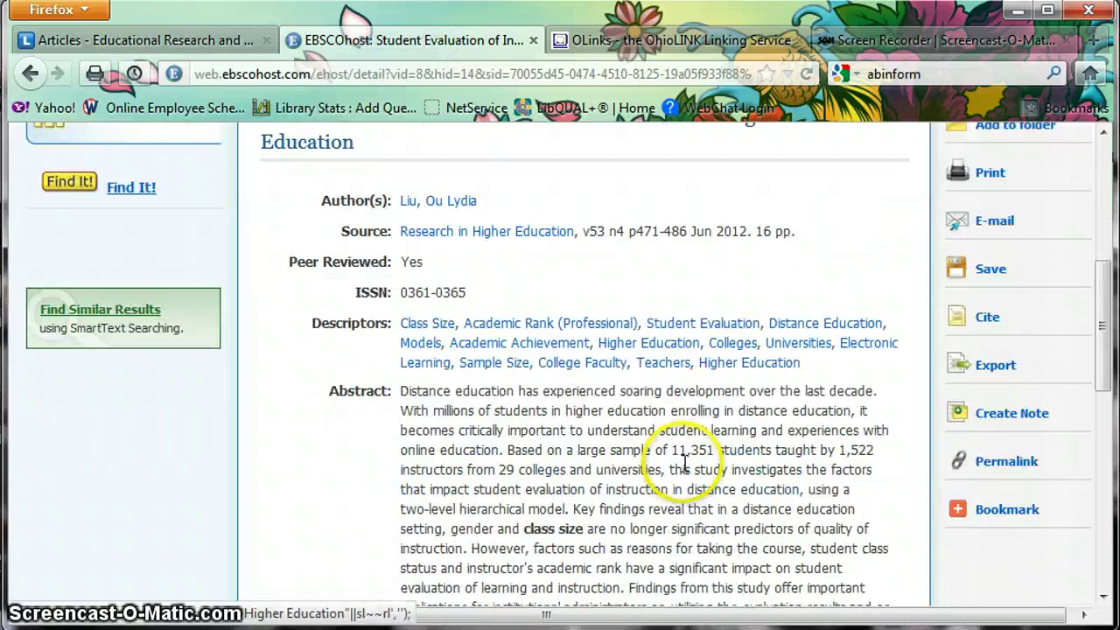
scroll(665, 447, up, 5)
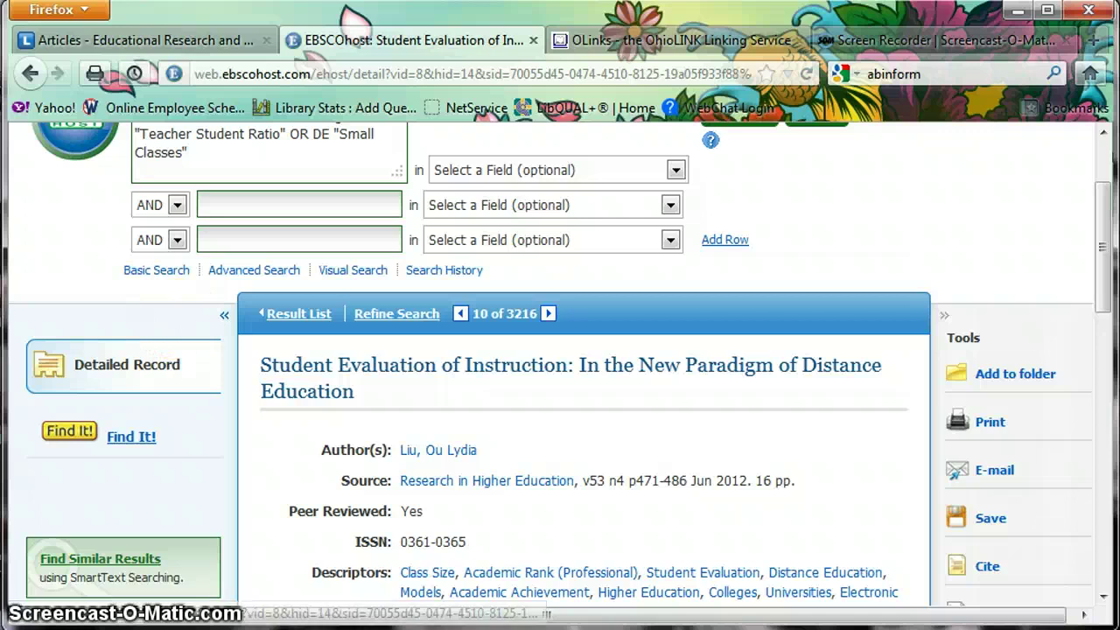
click(26, 75)
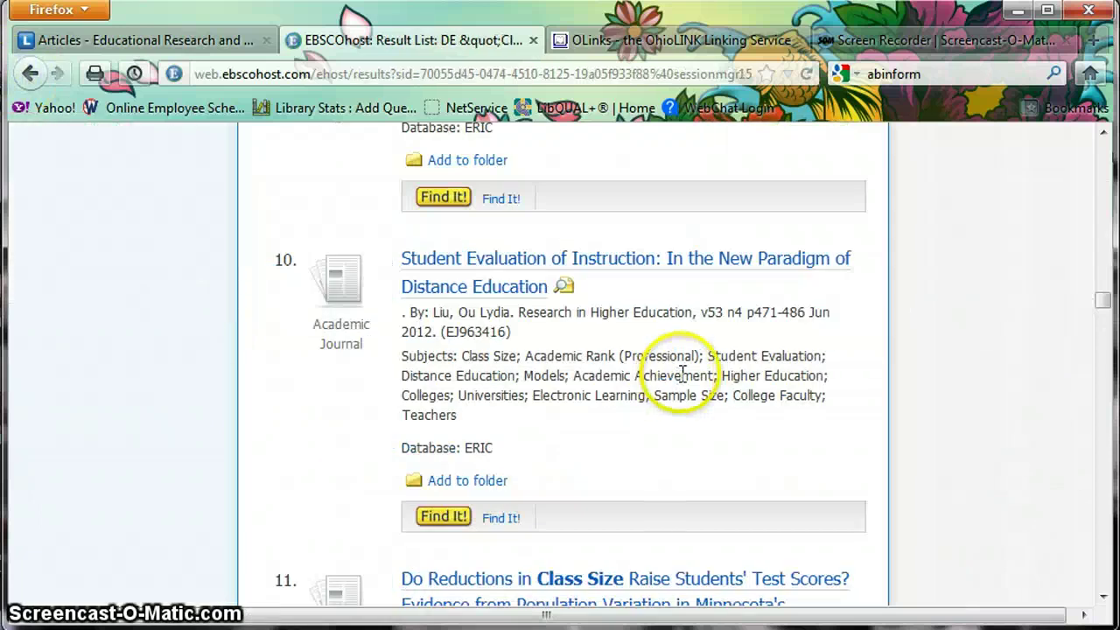
Step: Add results 10, 11 and 12 to the folder
scroll(744, 393, down, 3)
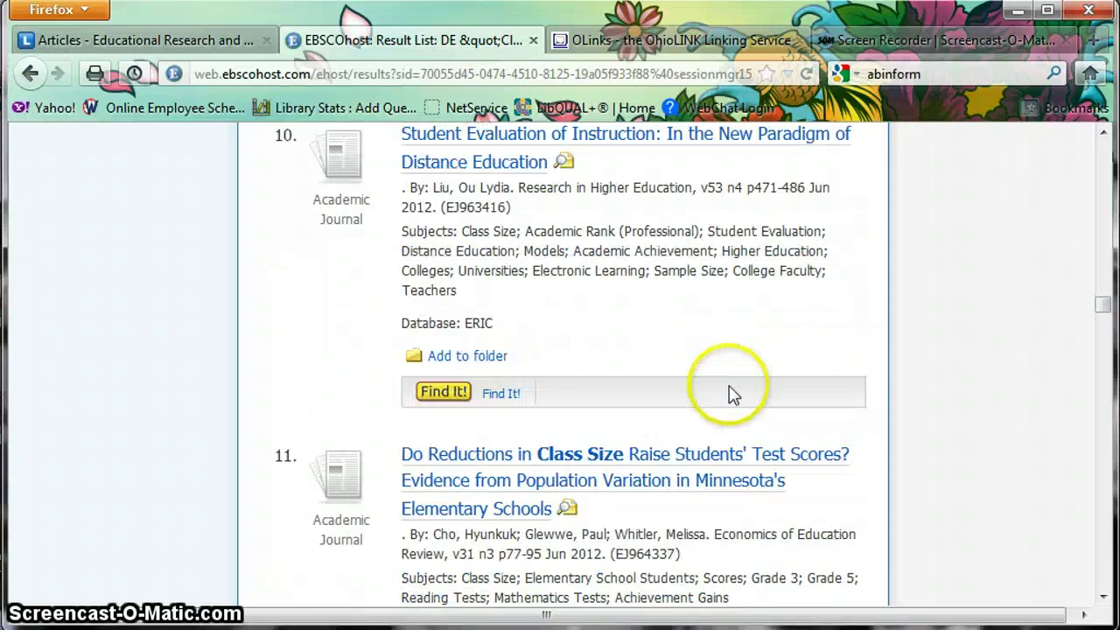
click(464, 361)
scroll(490, 367, down, 3)
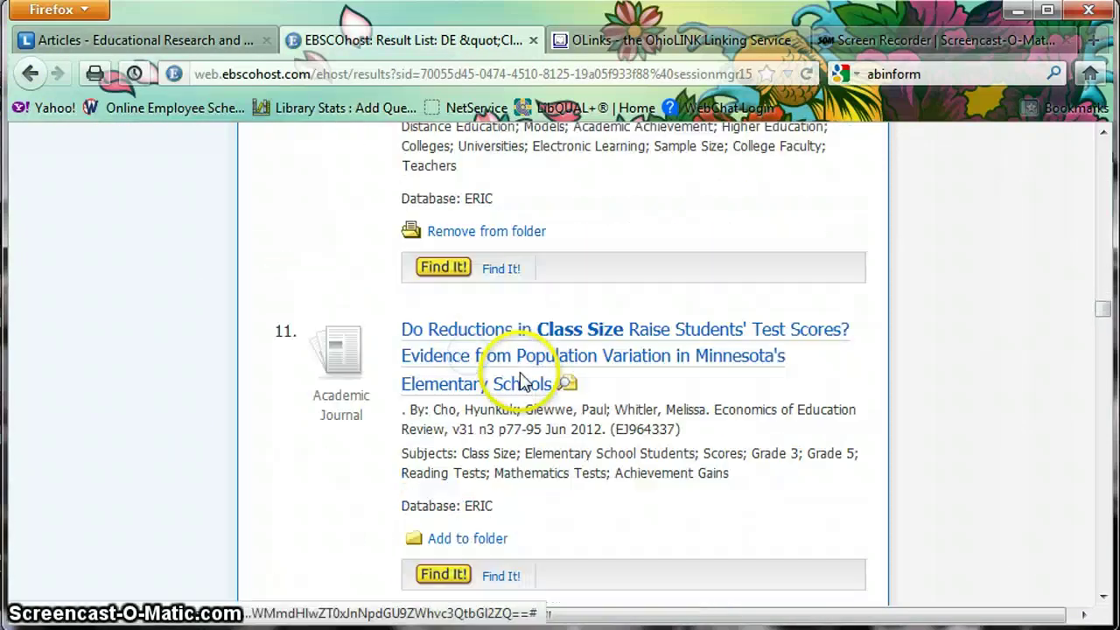
click(464, 538)
scroll(603, 490, down, 5)
click(465, 420)
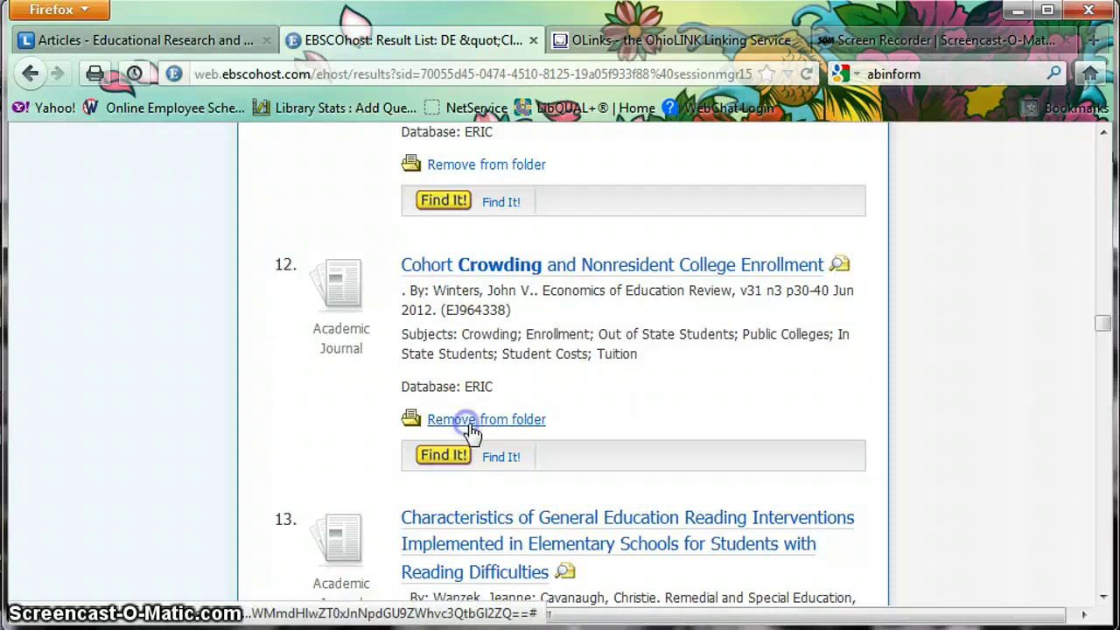
scroll(472, 424, up, 8)
scroll(480, 427, up, 20)
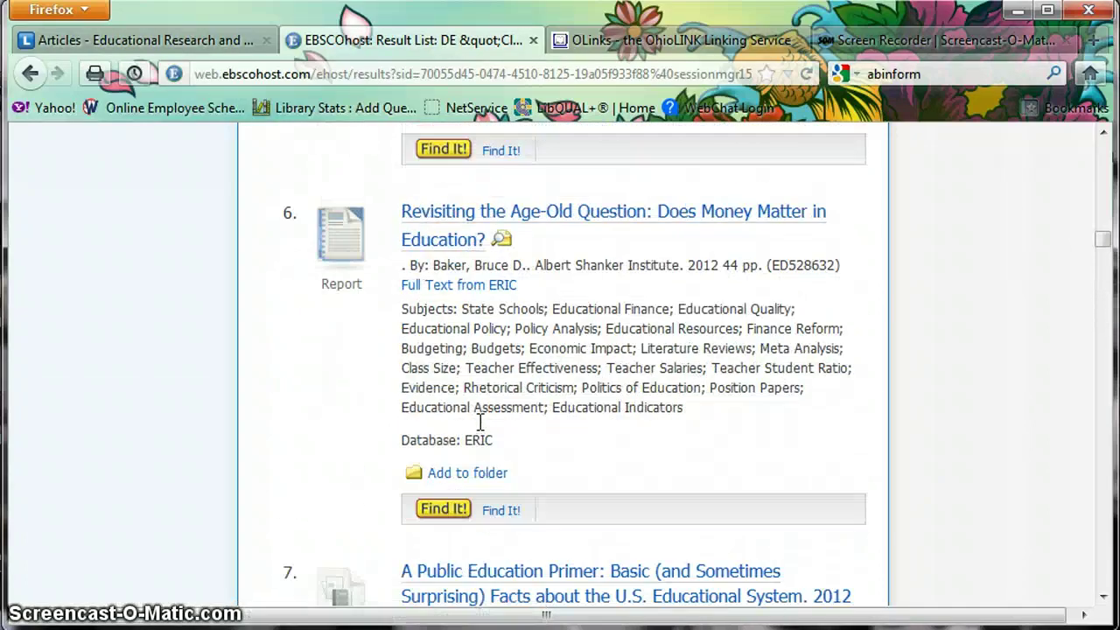
scroll(479, 424, up, 10)
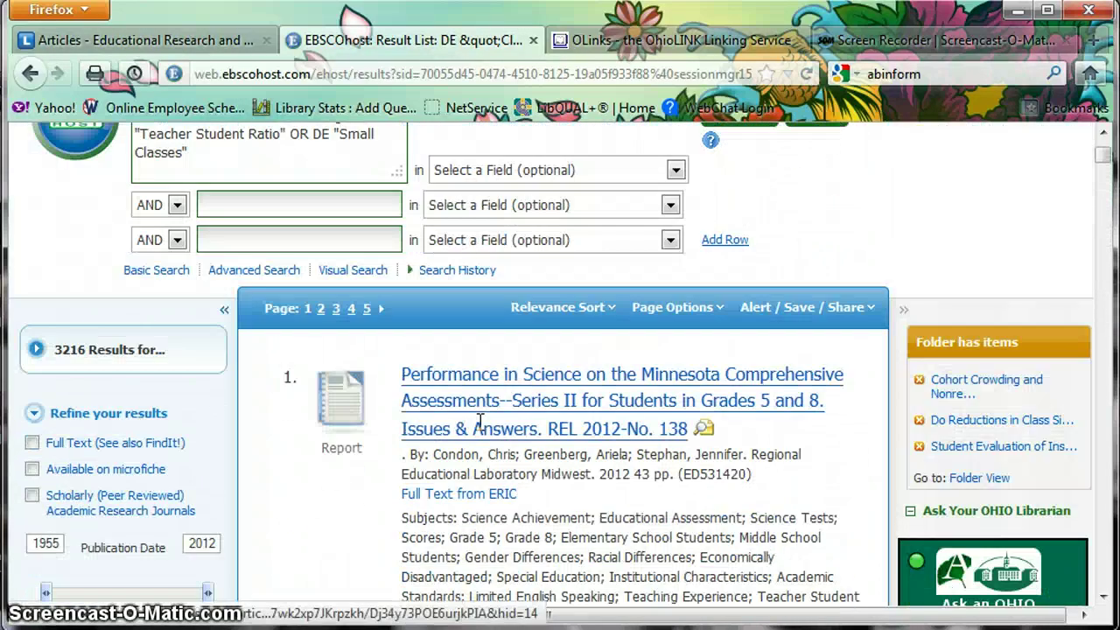
scroll(487, 408, up, 3)
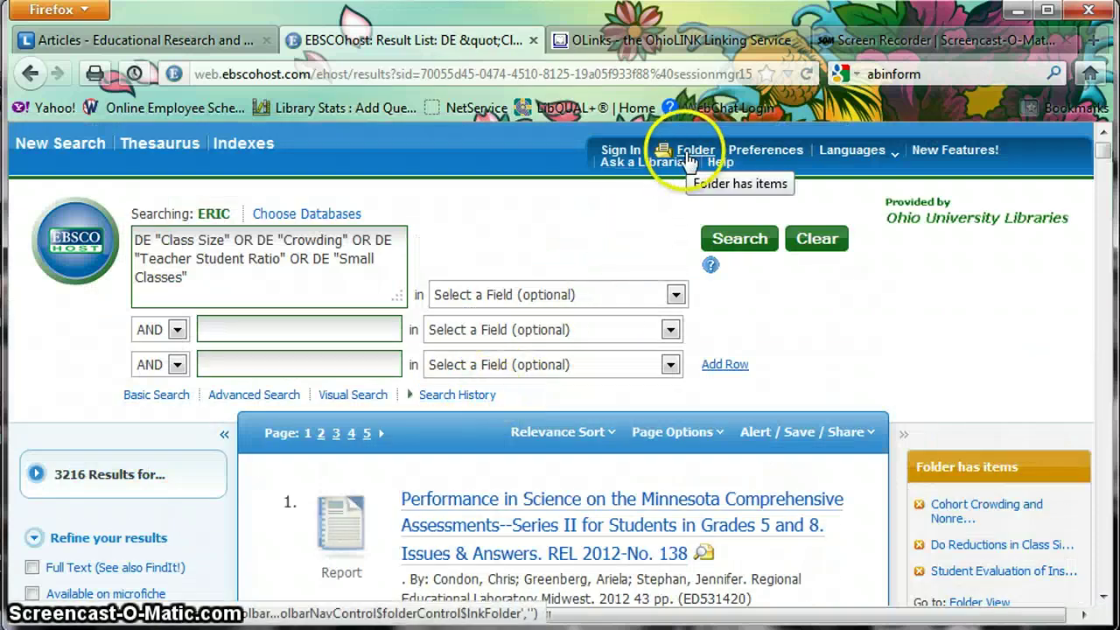
Step: Open the folder, select all three articles and open the e-mail form
click(682, 158)
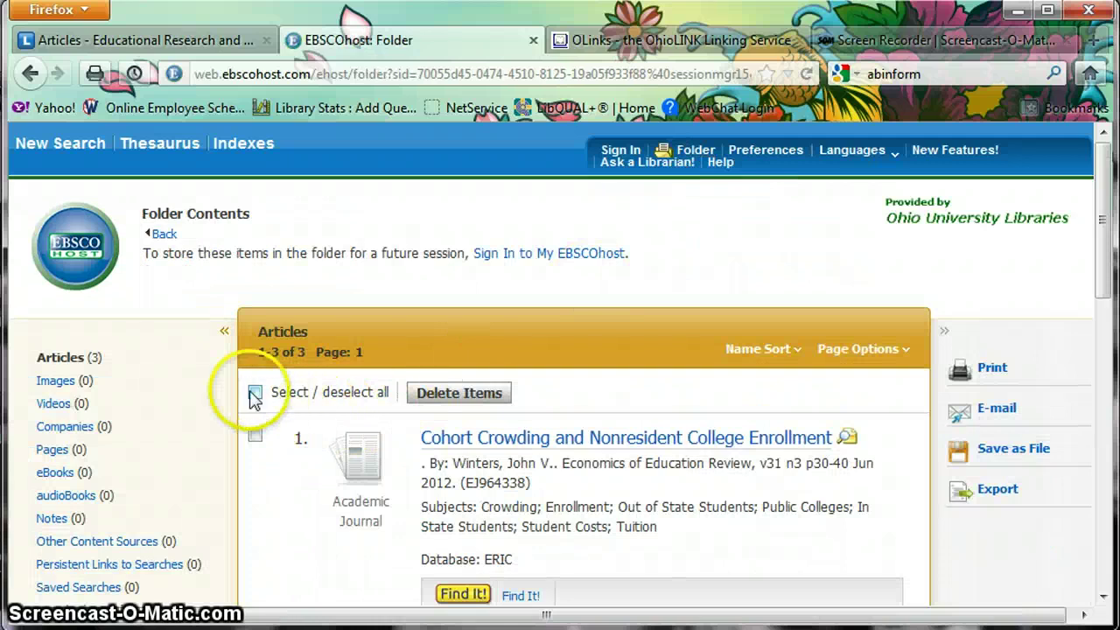
click(255, 392)
click(996, 410)
scroll(838, 429, down, 3)
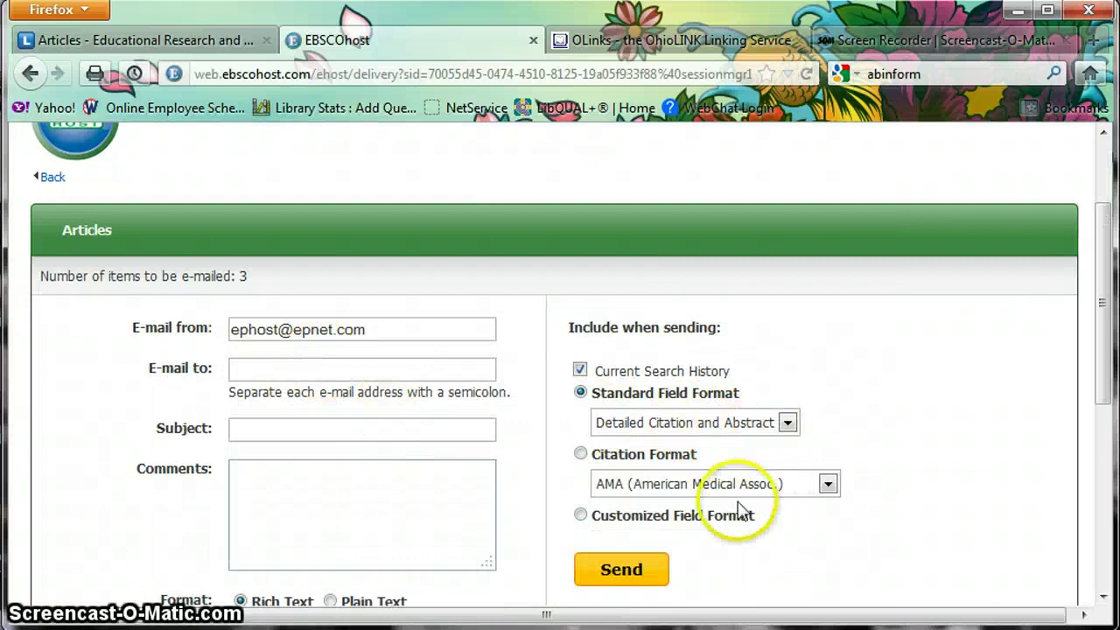
scroll(713, 505, down, 3)
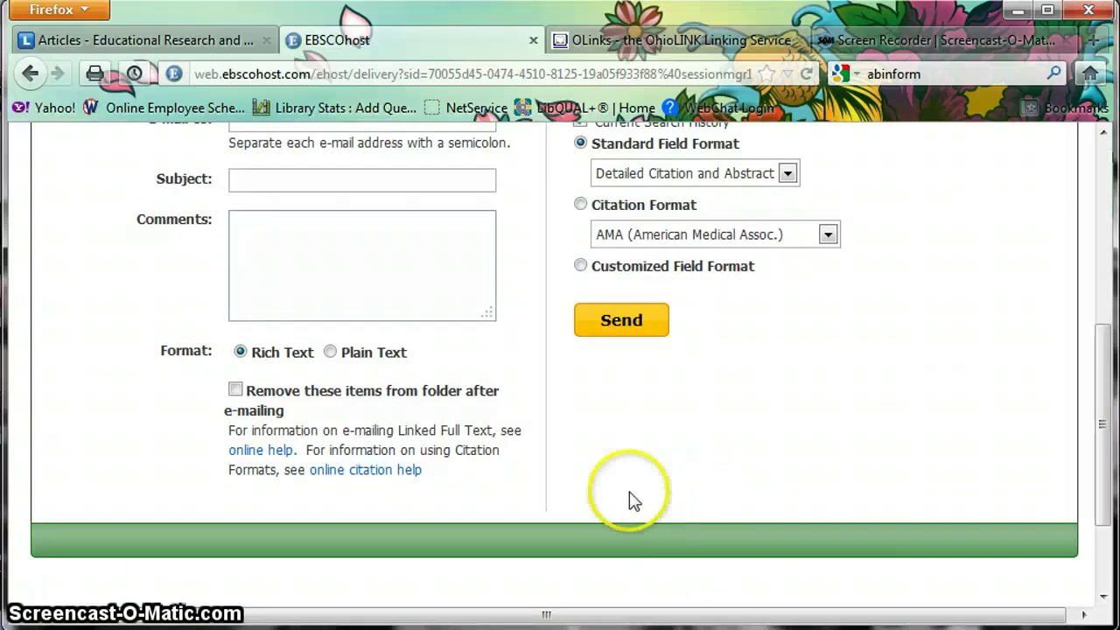
scroll(573, 500, up, 3)
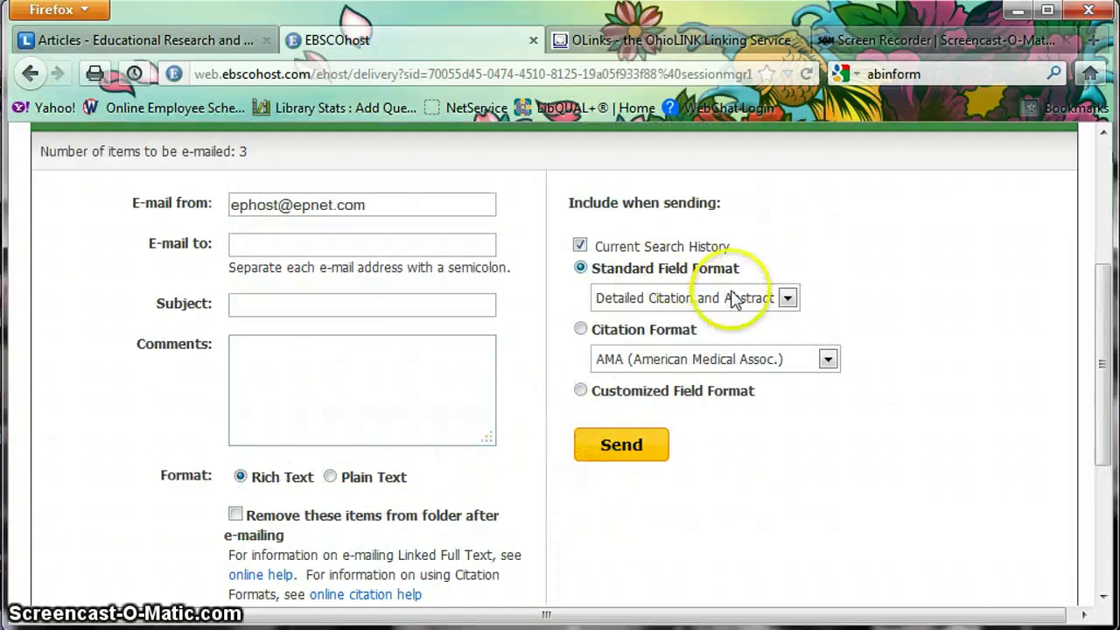
scroll(510, 528, down, 3)
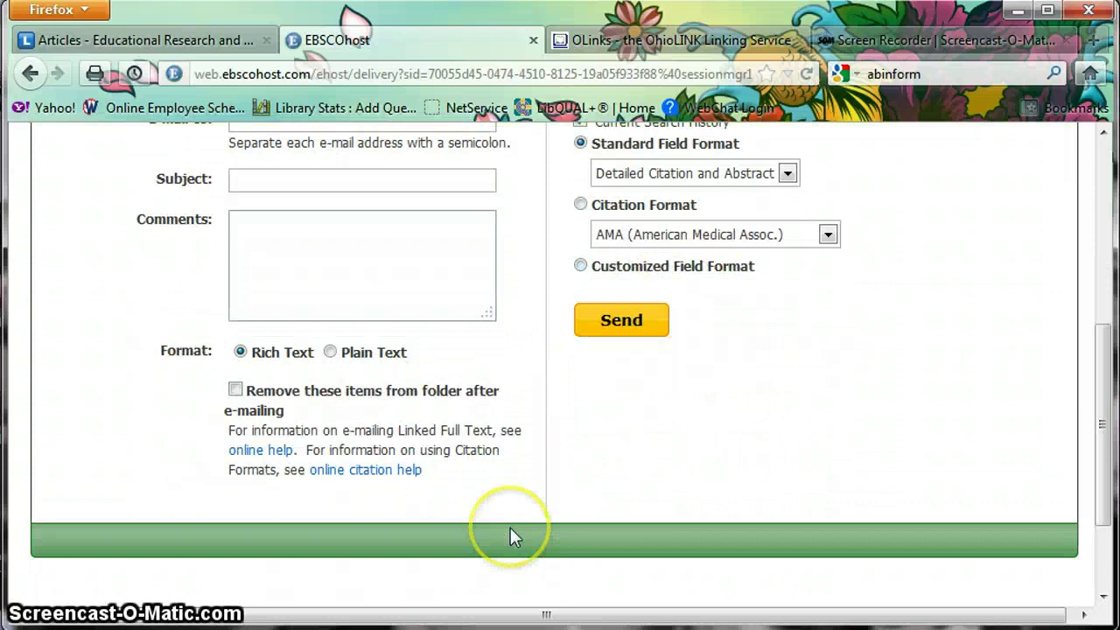
scroll(510, 526, up, 6)
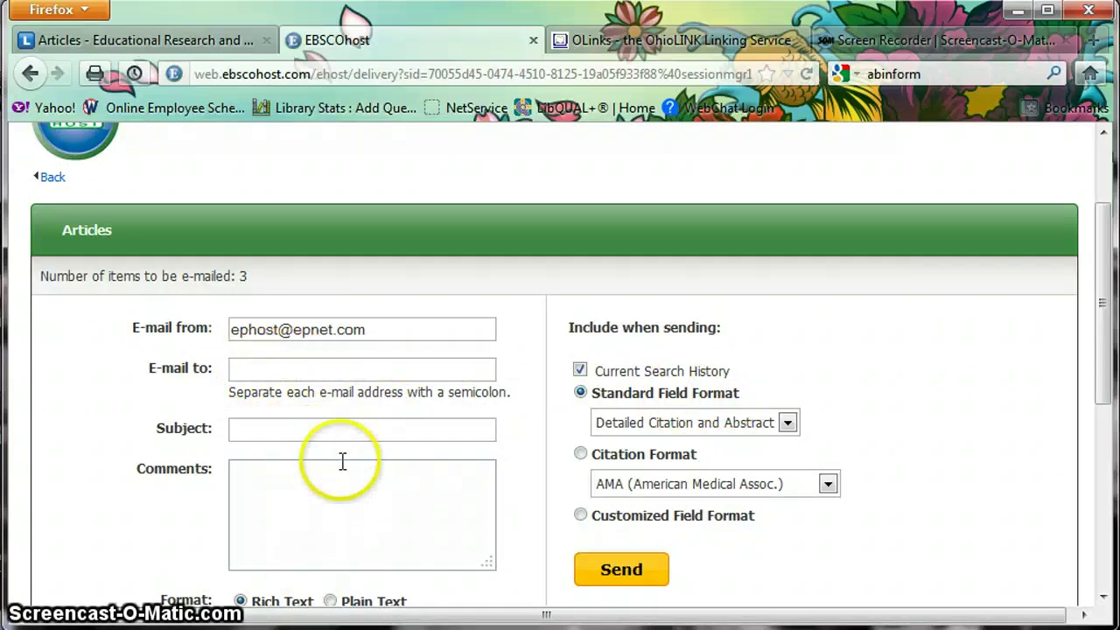
Step: Set the citation format to APA, then go back to the folder
click(828, 487)
click(725, 527)
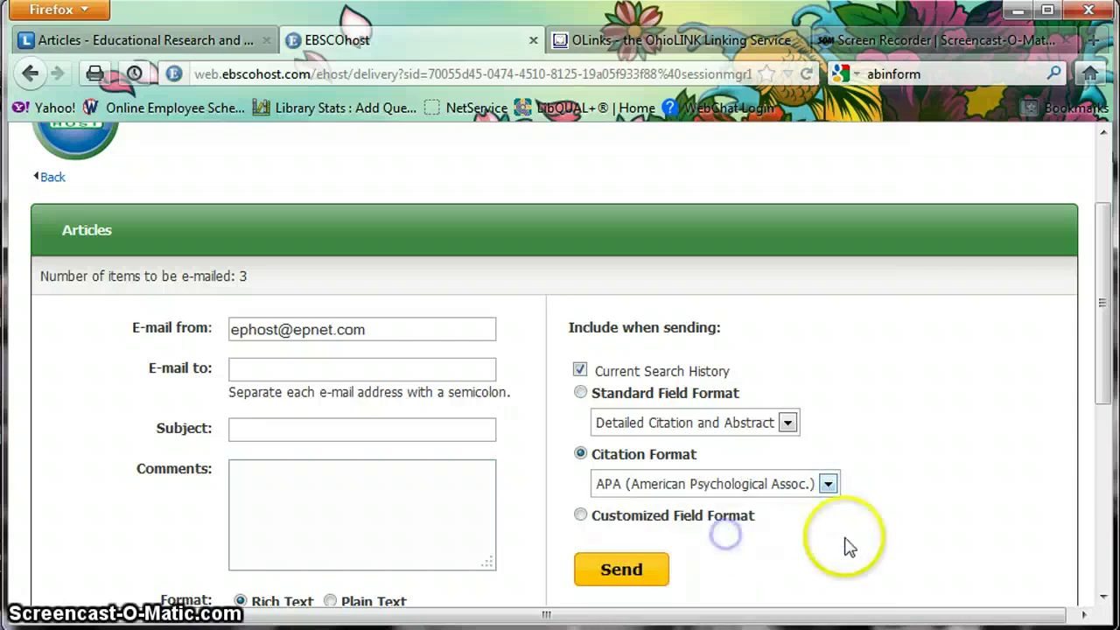
click(31, 76)
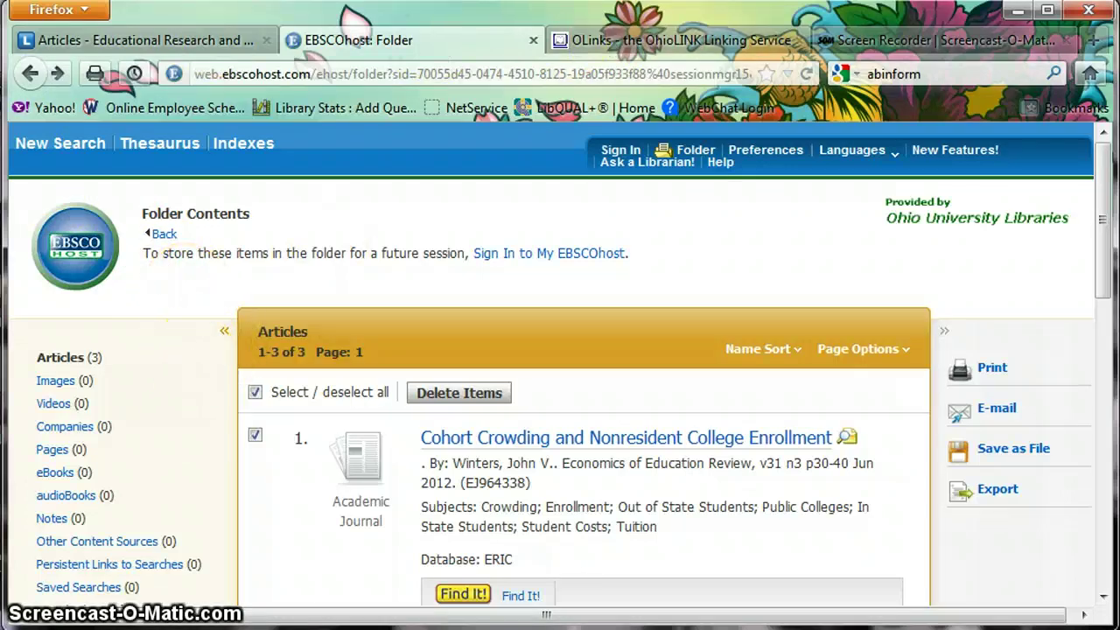
Step: Go to the library home page and open About > Staff Directory > Subject Librarians
click(643, 41)
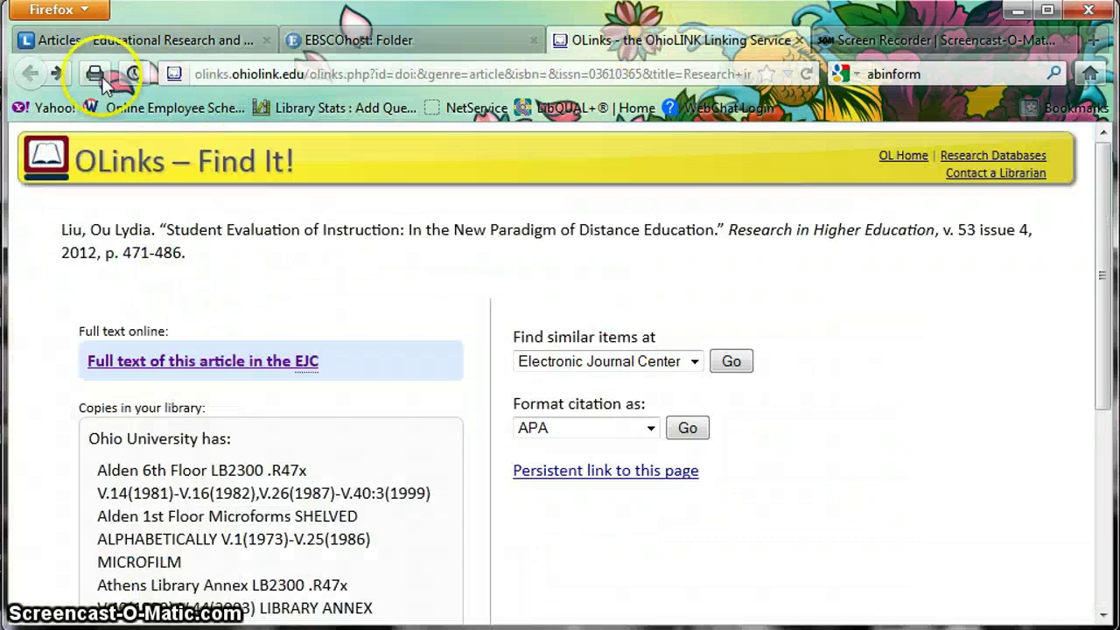
click(1091, 75)
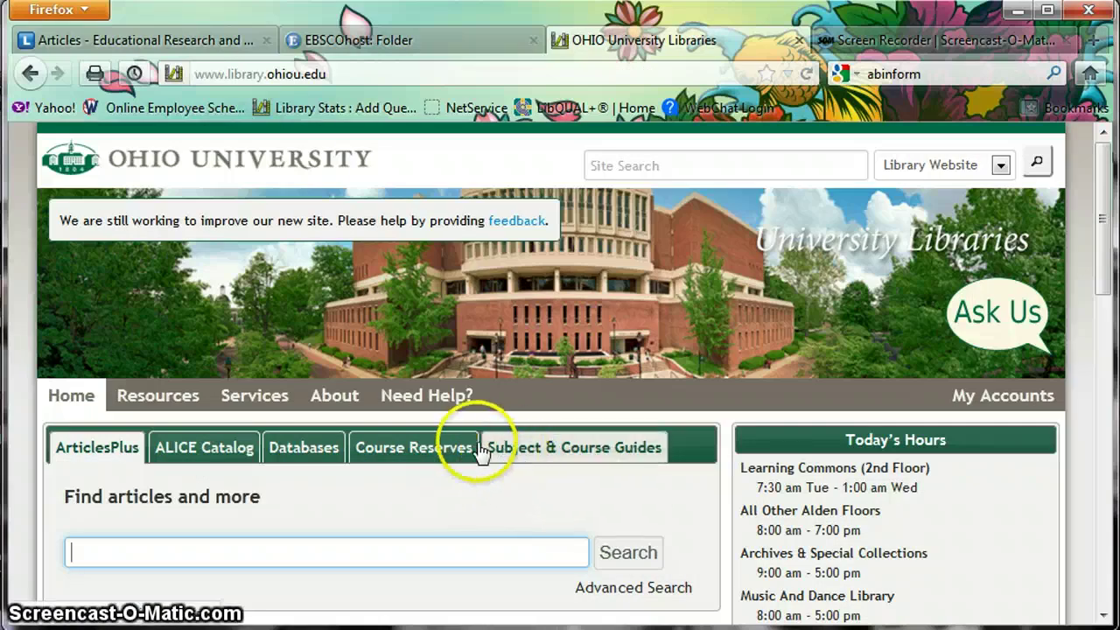
mouse_move(329, 401)
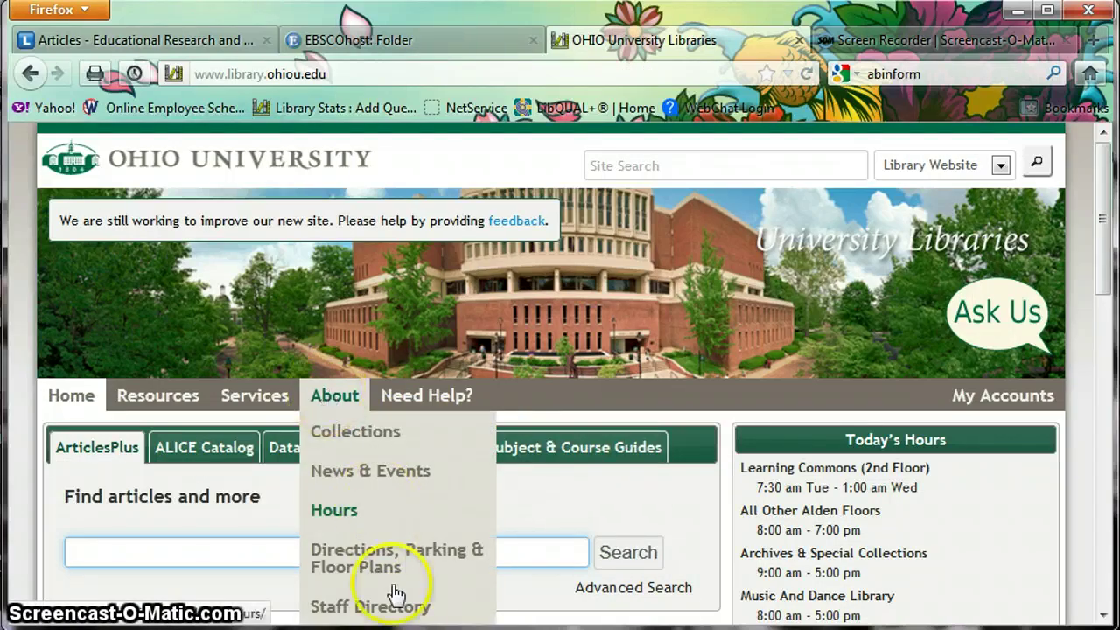
scroll(535, 595, down, 3)
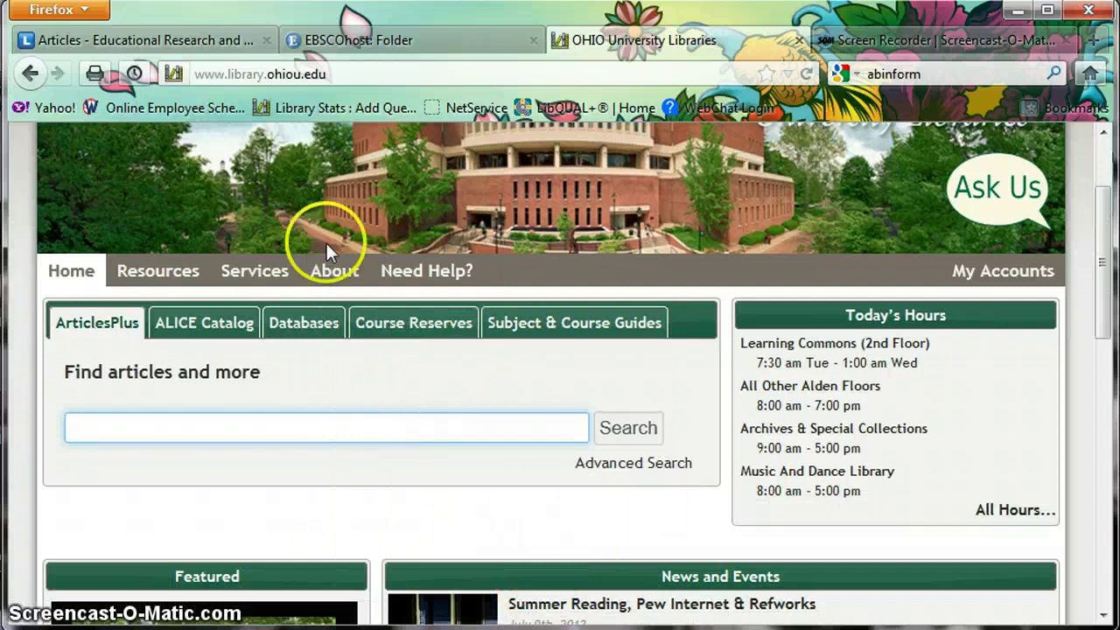
mouse_move(346, 287)
mouse_move(370, 500)
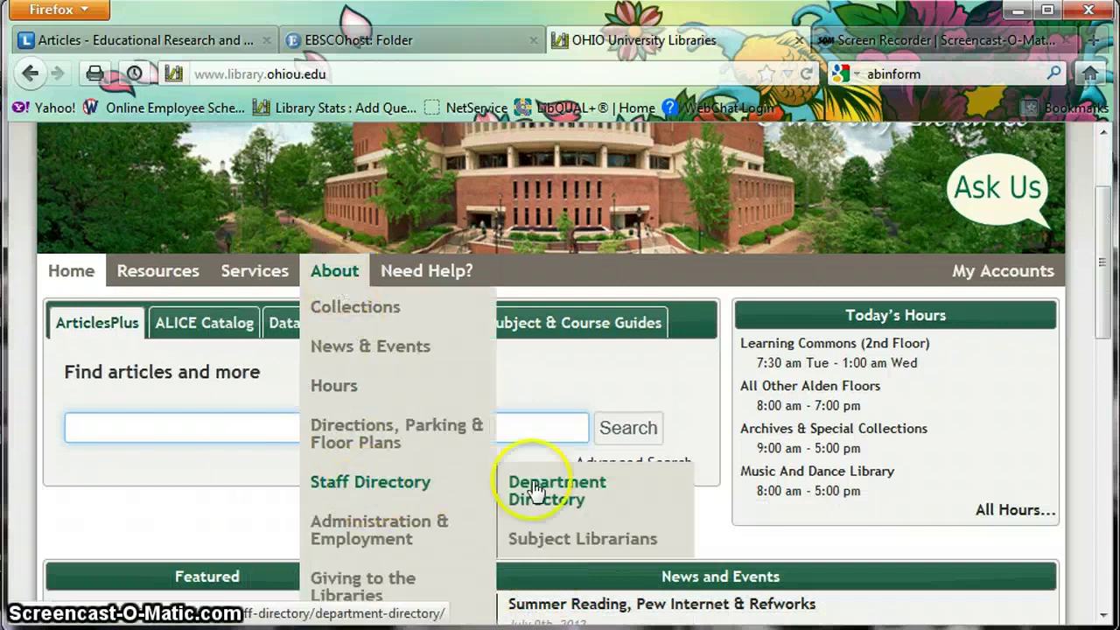
click(564, 542)
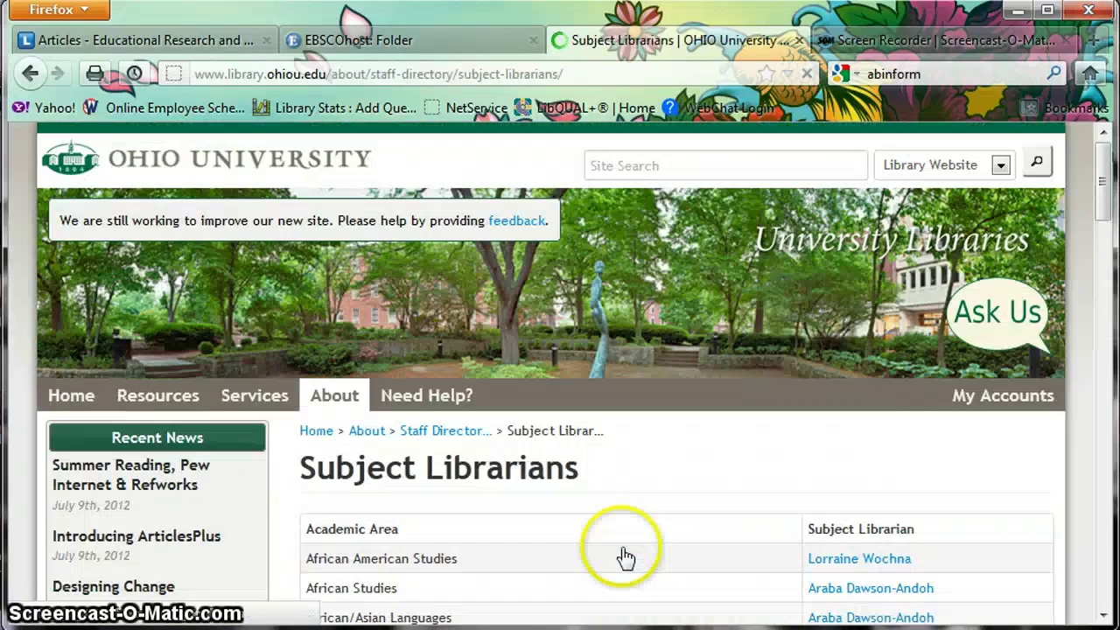
Step: Open the profile of the Counseling & Higher Ed subject librarian
scroll(813, 457, down, 7)
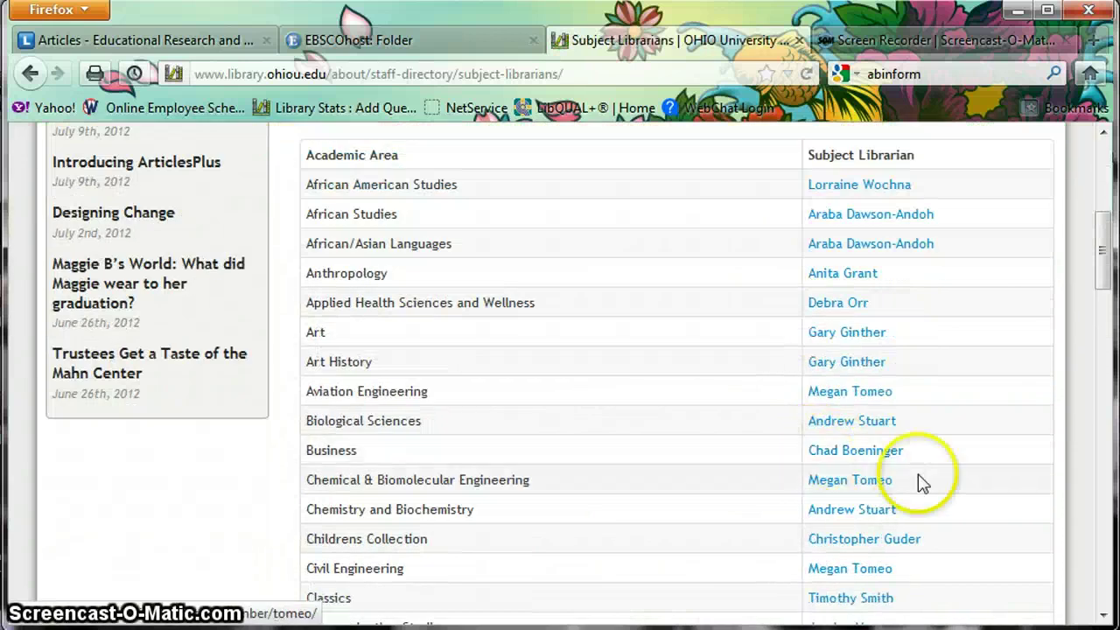
scroll(911, 490, down, 3)
click(875, 424)
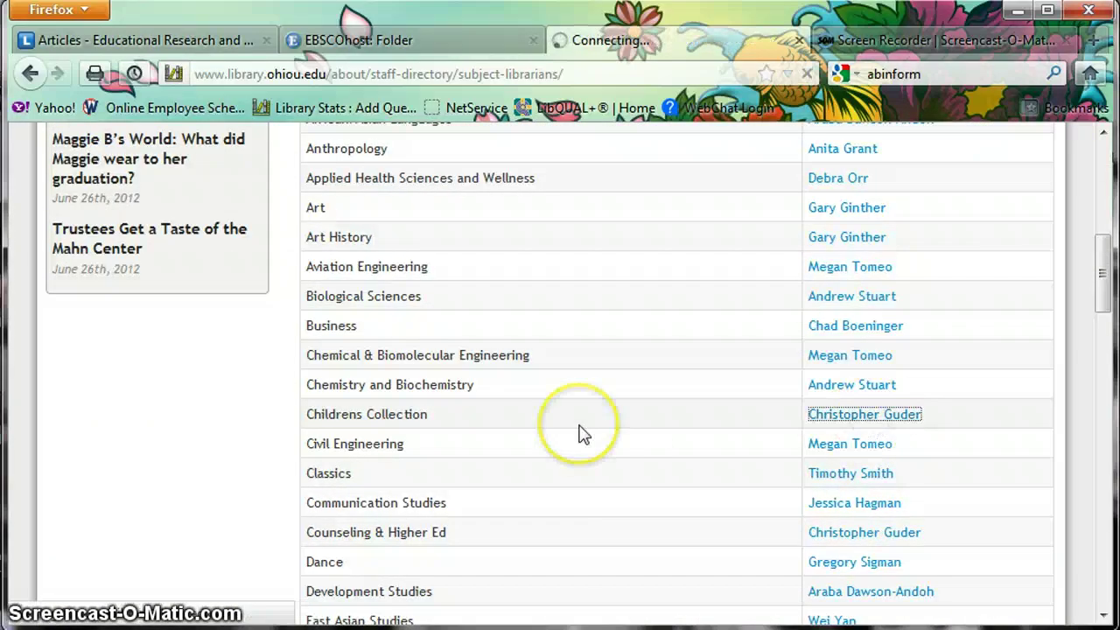
scroll(584, 435, down, 3)
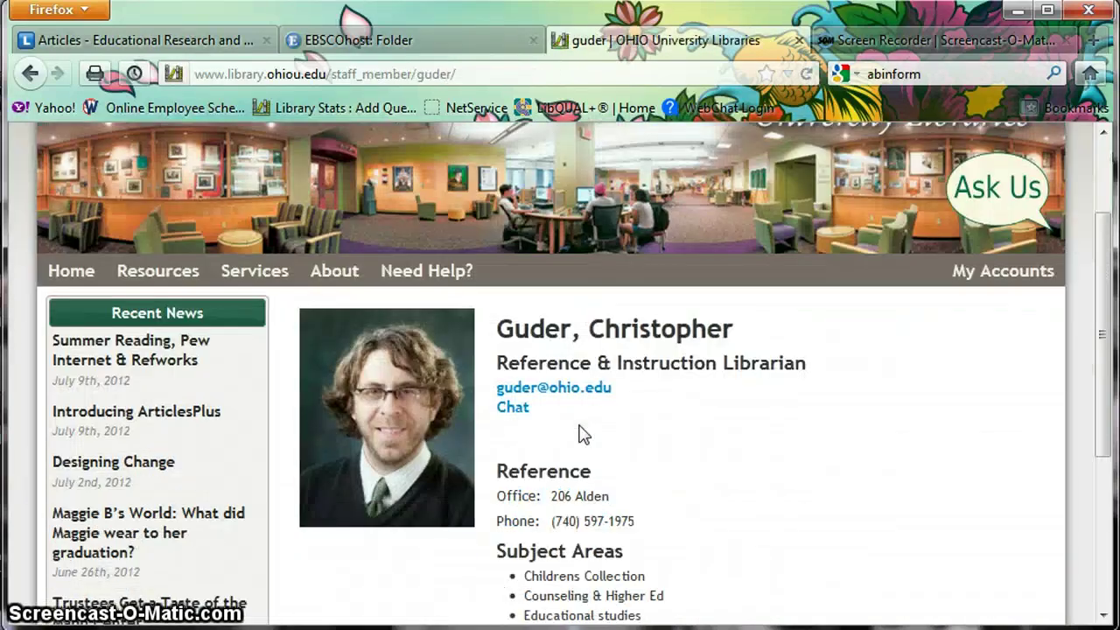